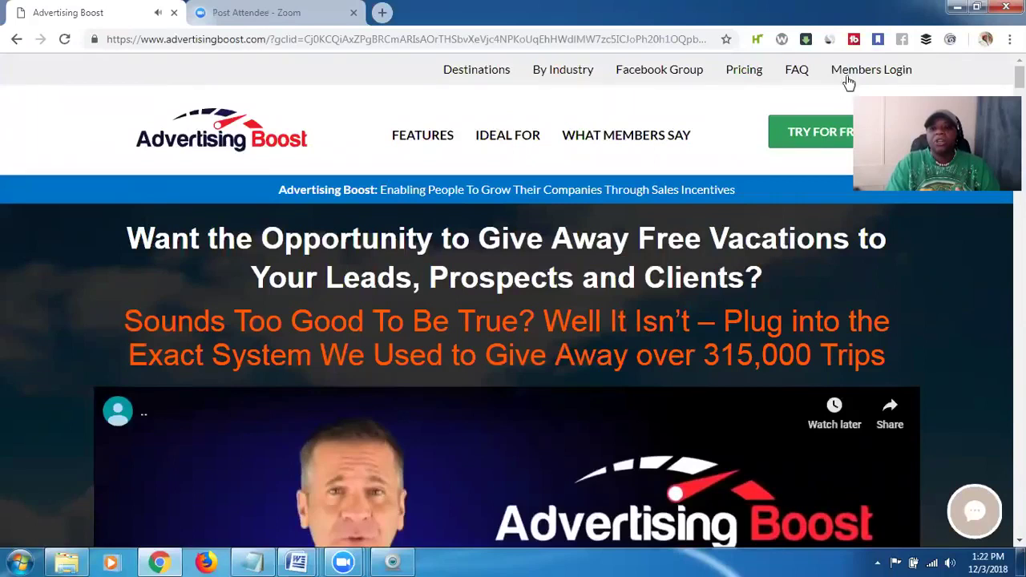
Step: Open the members login page and log in to the account with the saved credentials
left_click(849, 78)
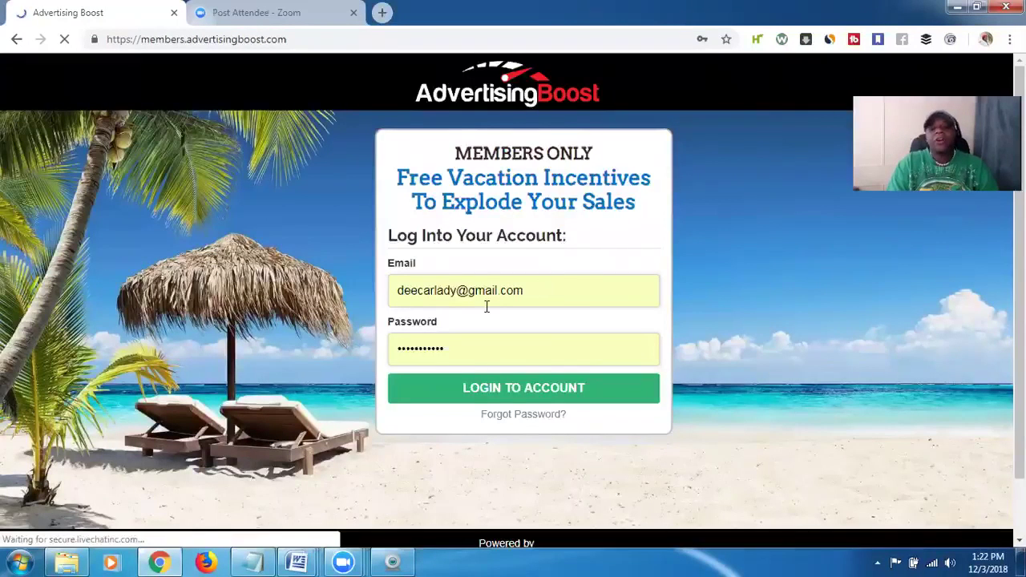
left_click(505, 389)
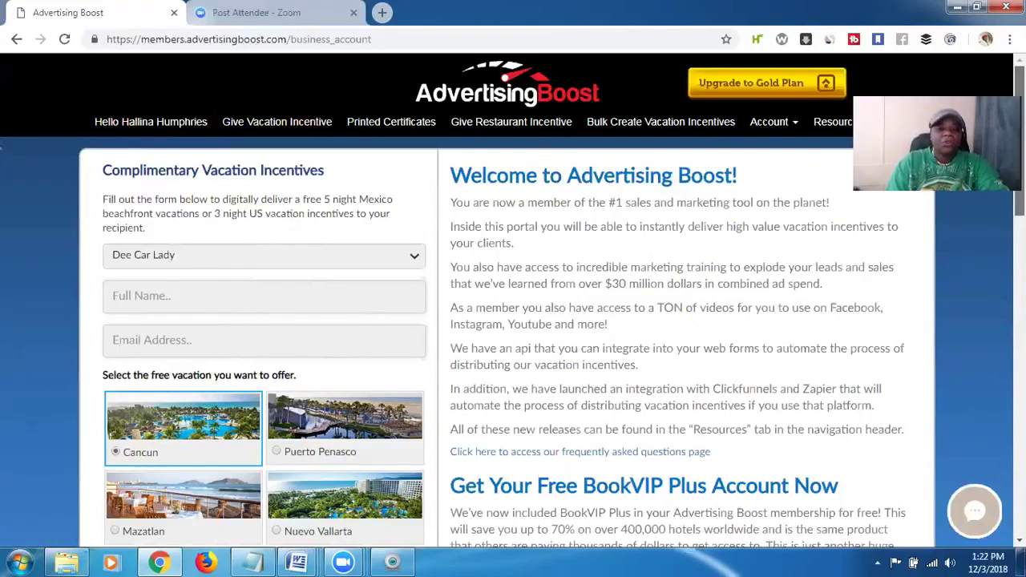
Step: Review the vacation destinations offered in the complimentary vacation incentive form, down to the option for generating the incentive
scroll(708, 293, "down", 1)
scroll(447, 293, "down", 4)
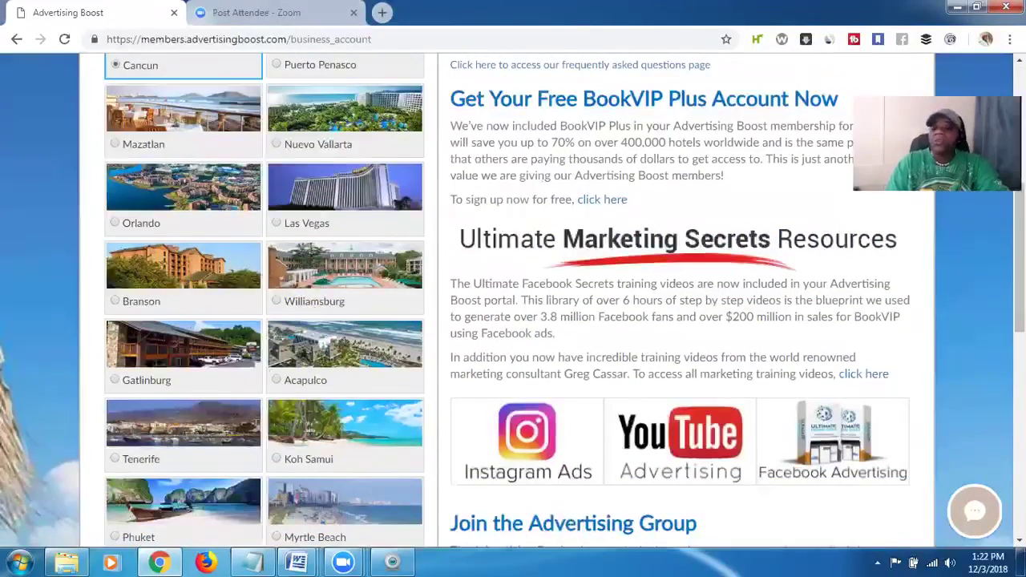
scroll(257, 416, "down", 3)
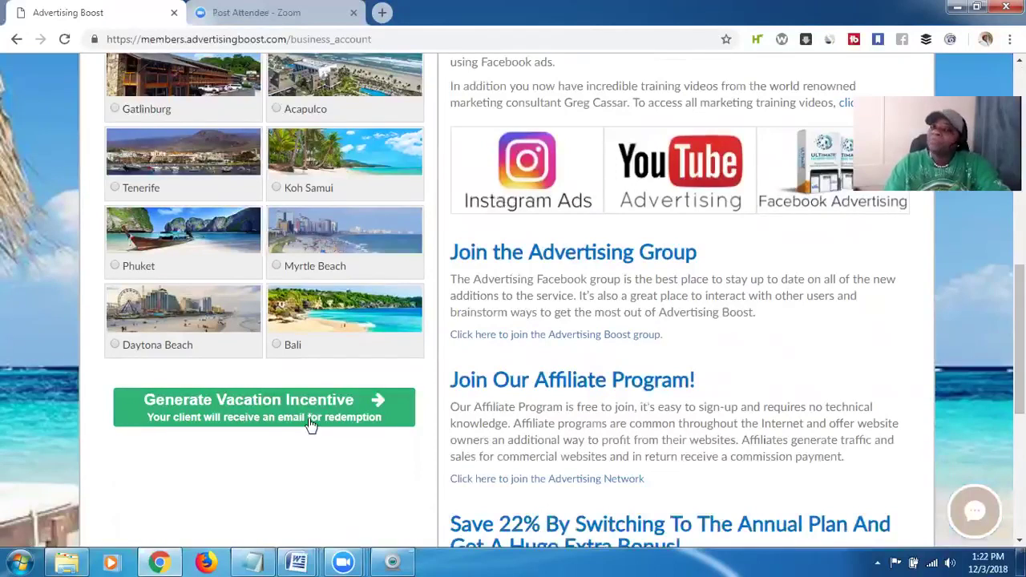
left_click_drag(1019, 340, 1019, 205)
Step: Examine the welcome information and the free BookVIP Plus account offer on the member dashboard
scroll(633, 317, "down", 1)
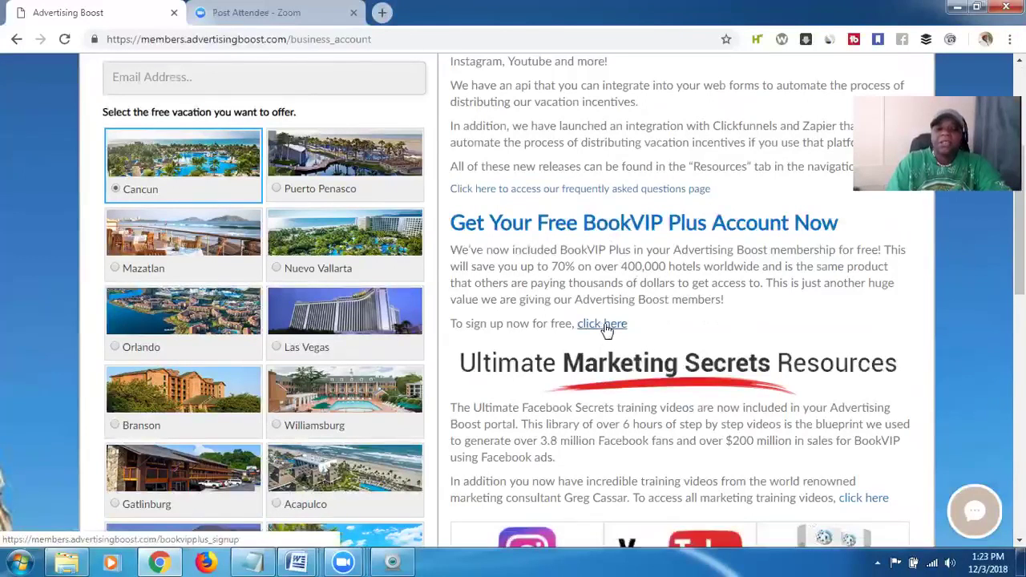
scroll(1020, 240, "up", 1)
scroll(1020, 240, "up", 2)
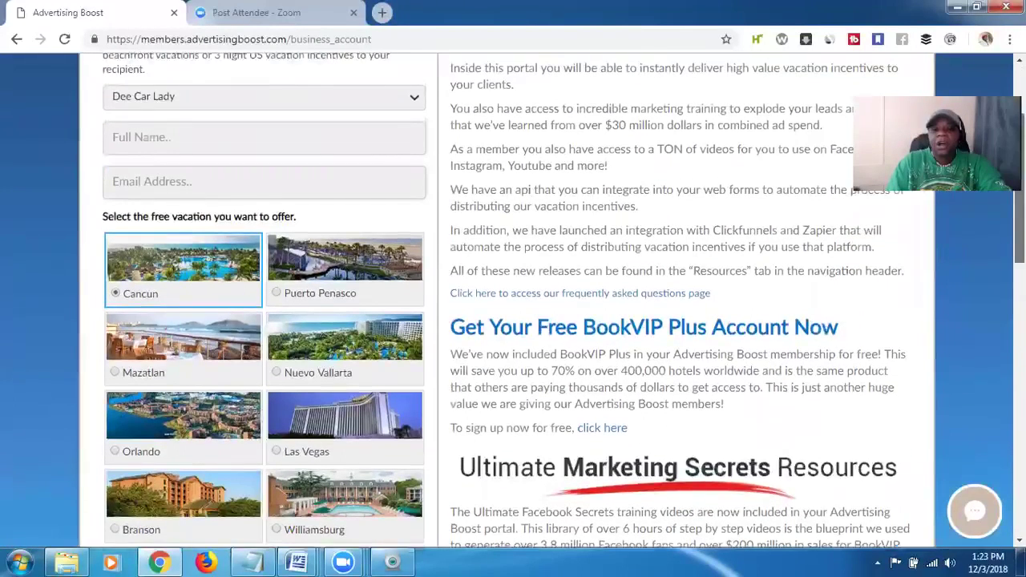
scroll(1020, 241, "down", 2)
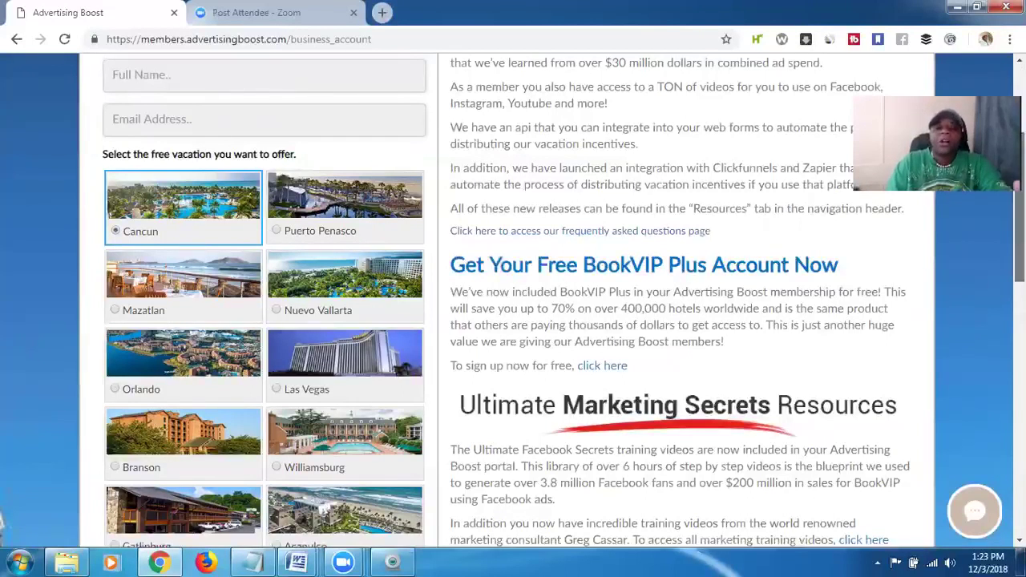
scroll(513, 301, "down", 3)
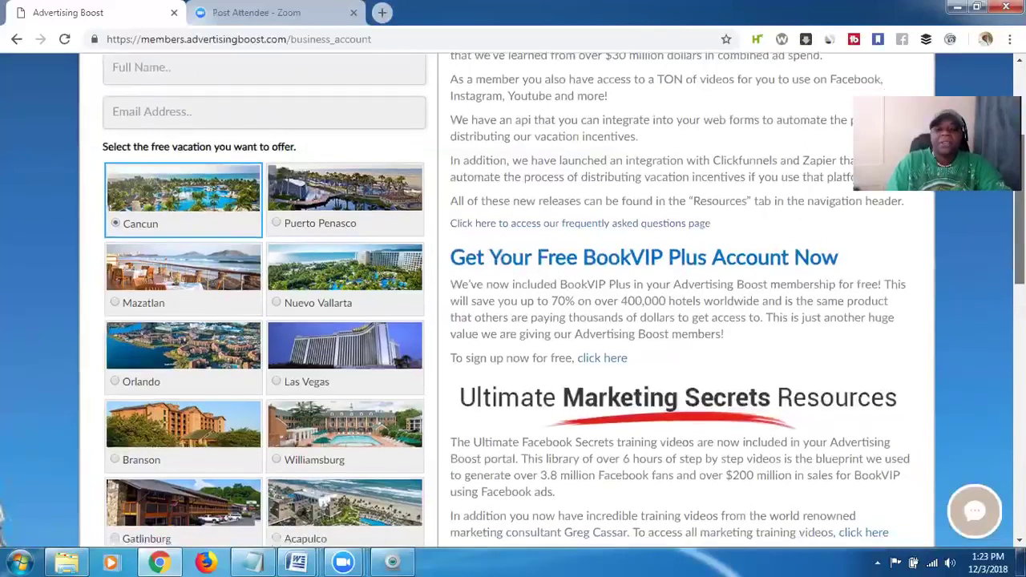
scroll(726, 335, "down", 1)
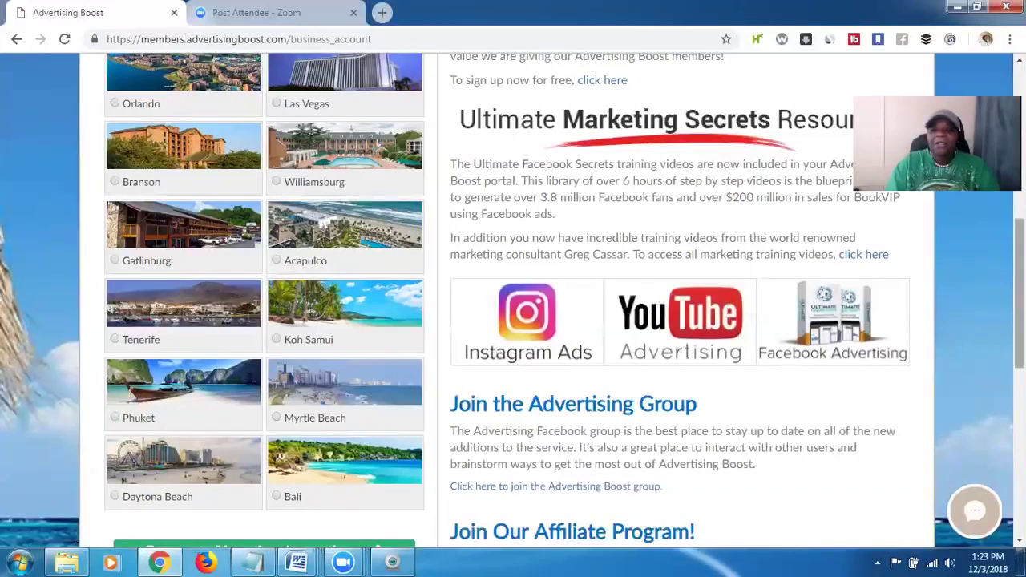
Step: Examine the dashboard's marketing training resources, Advertising Group, affiliate program and annual plan offers, and return to the page's beginning
scroll(1020, 297, "down", 1)
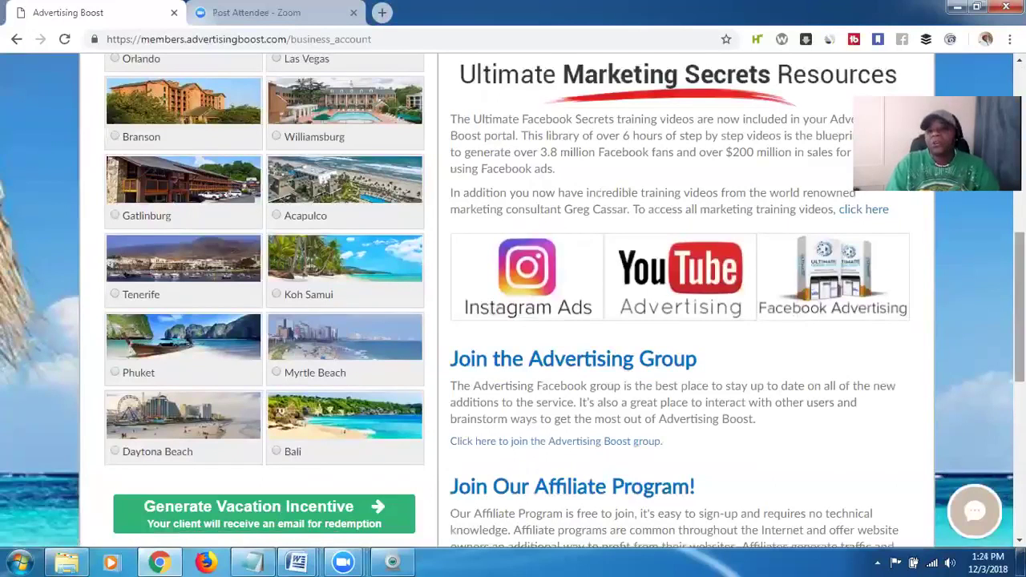
scroll(1019, 305, "down", 2)
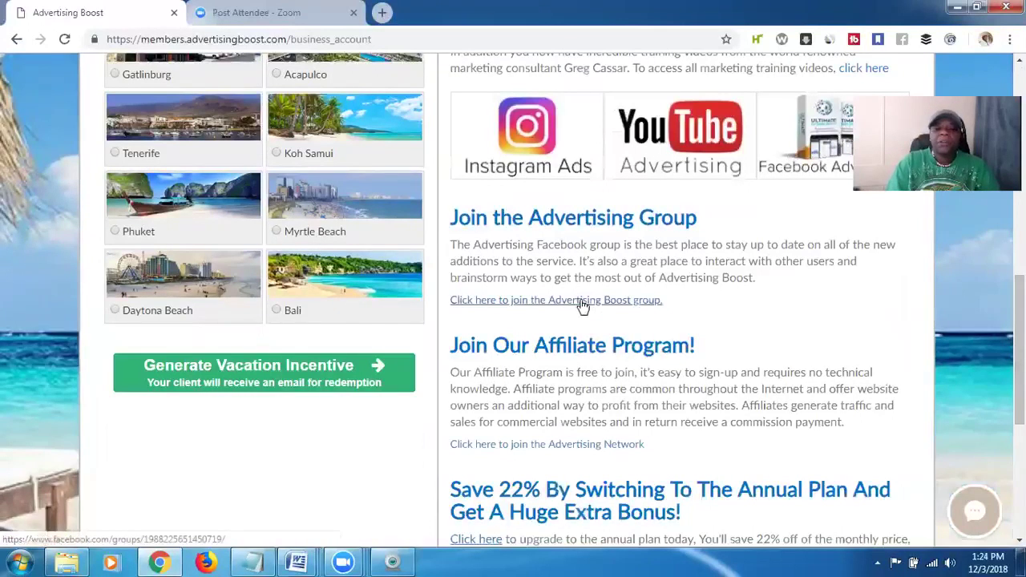
scroll(836, 263, "down", 2)
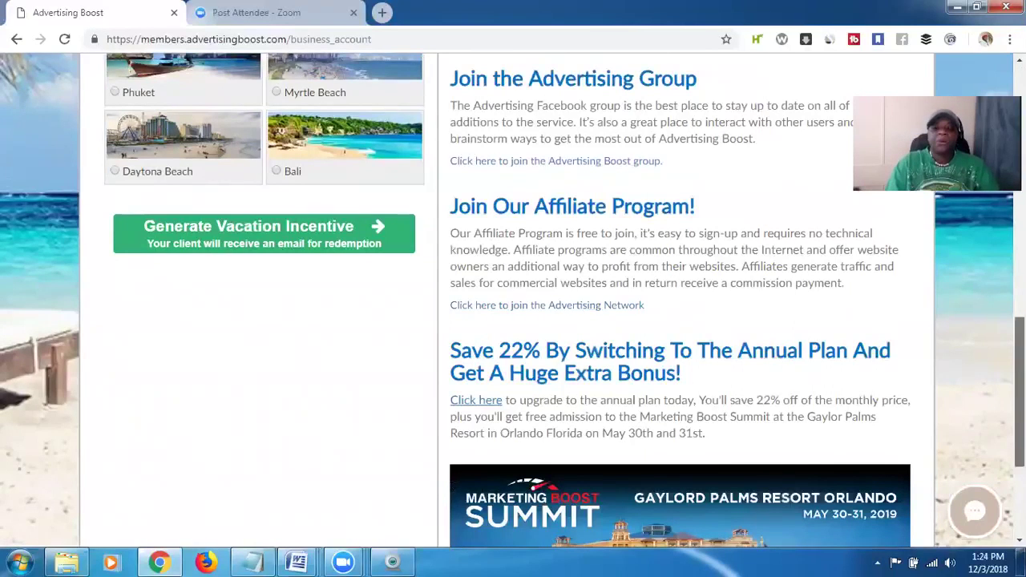
scroll(513, 302, "down", 1)
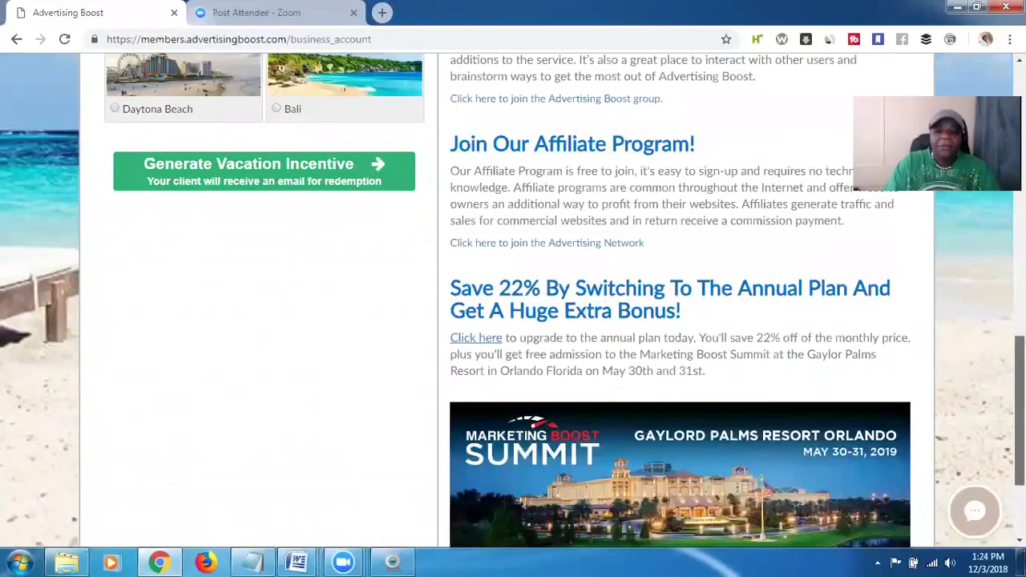
scroll(513, 302, "down", 2)
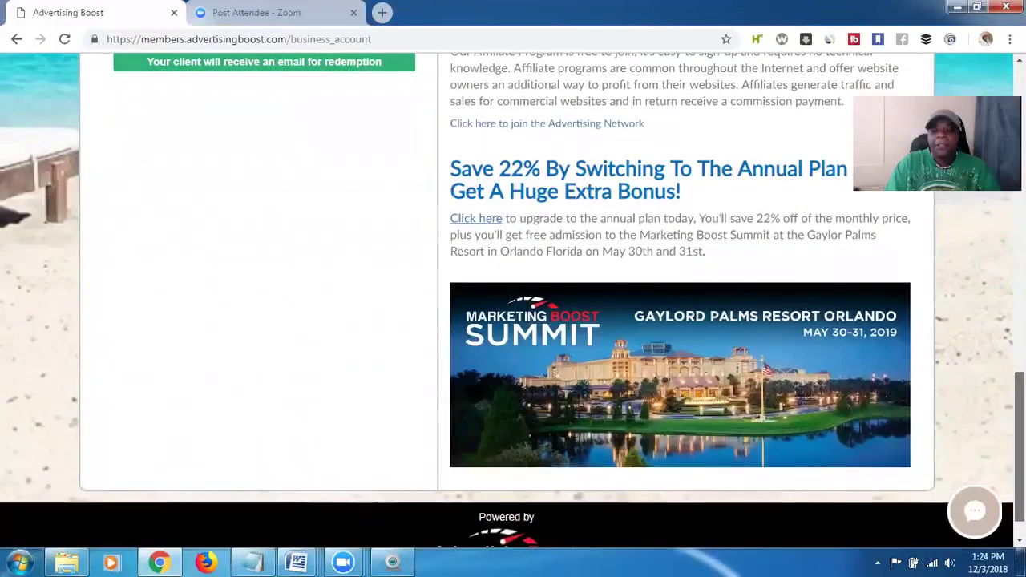
scroll(513, 303, "up", 1)
scroll(513, 302, "down", 1)
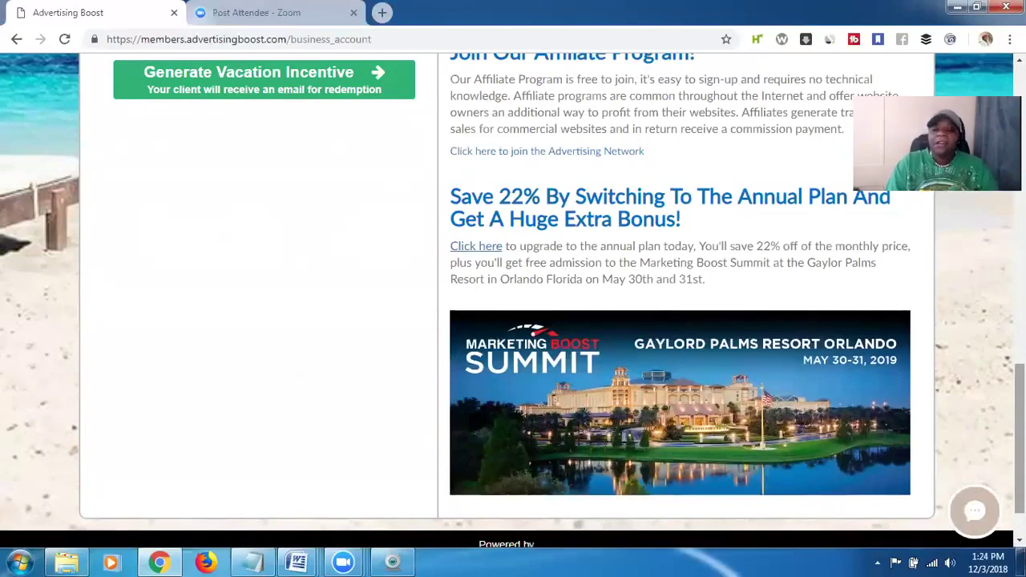
scroll(513, 302, "up", 10)
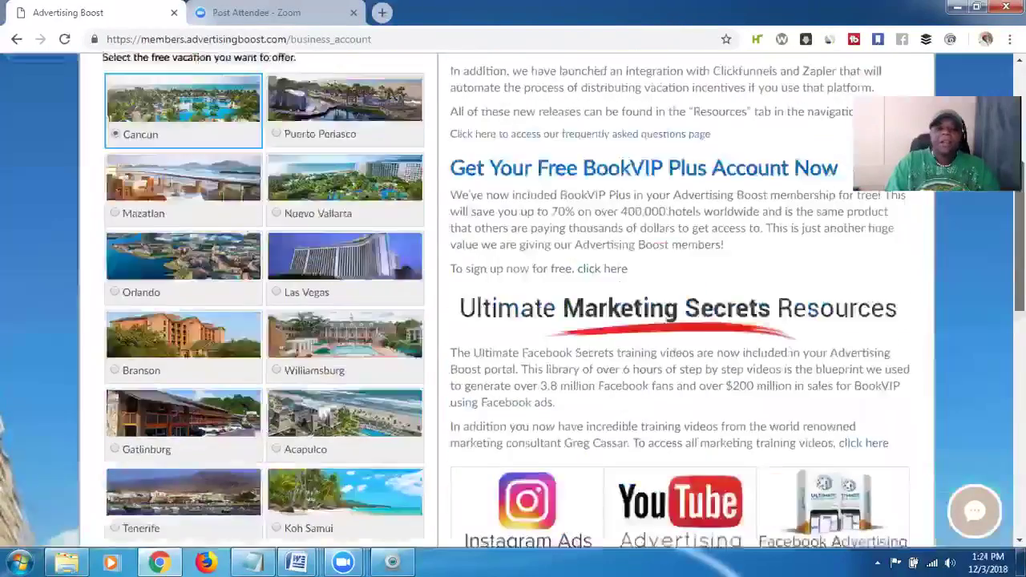
scroll(513, 302, "up", 2)
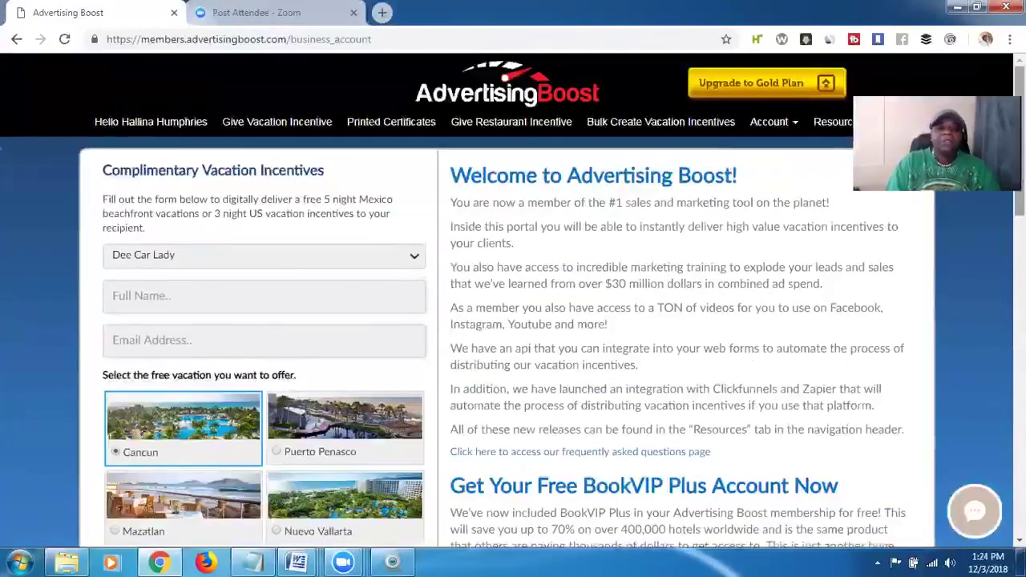
Step: Open the printed certificates form and set the certificate type to Mexico Destinations
left_click(384, 122)
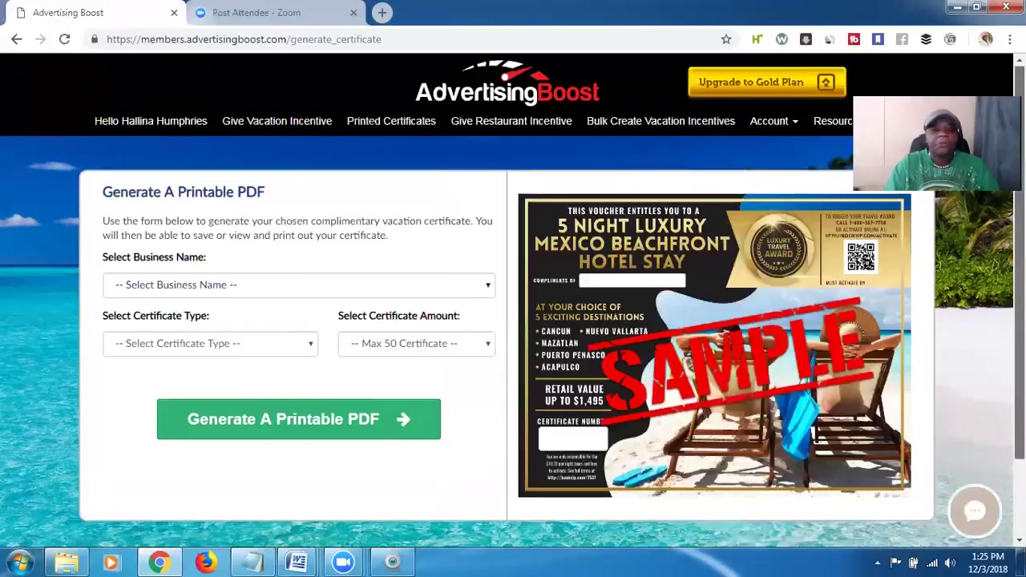
scroll(513, 302, "down", 1)
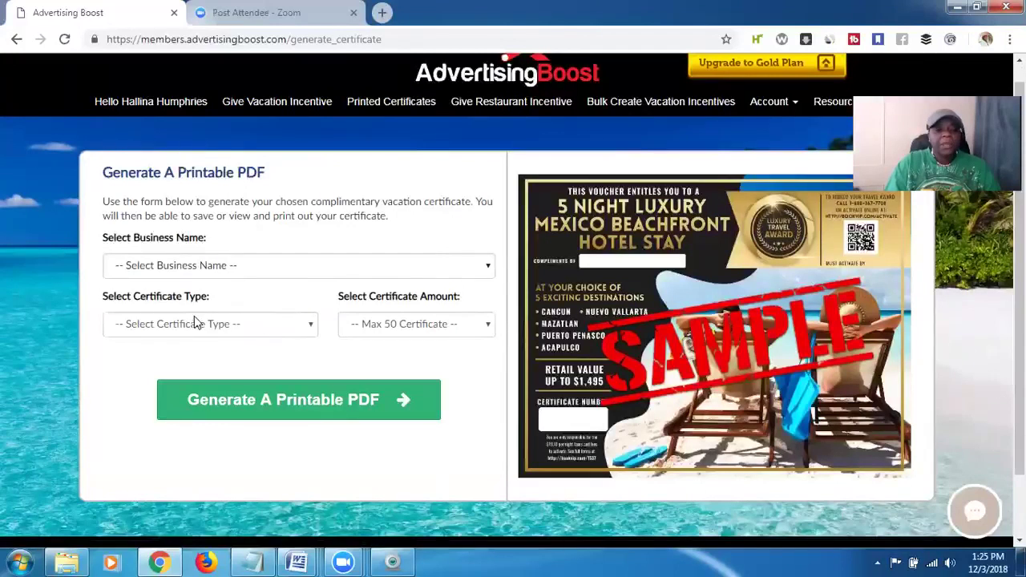
left_click(313, 331)
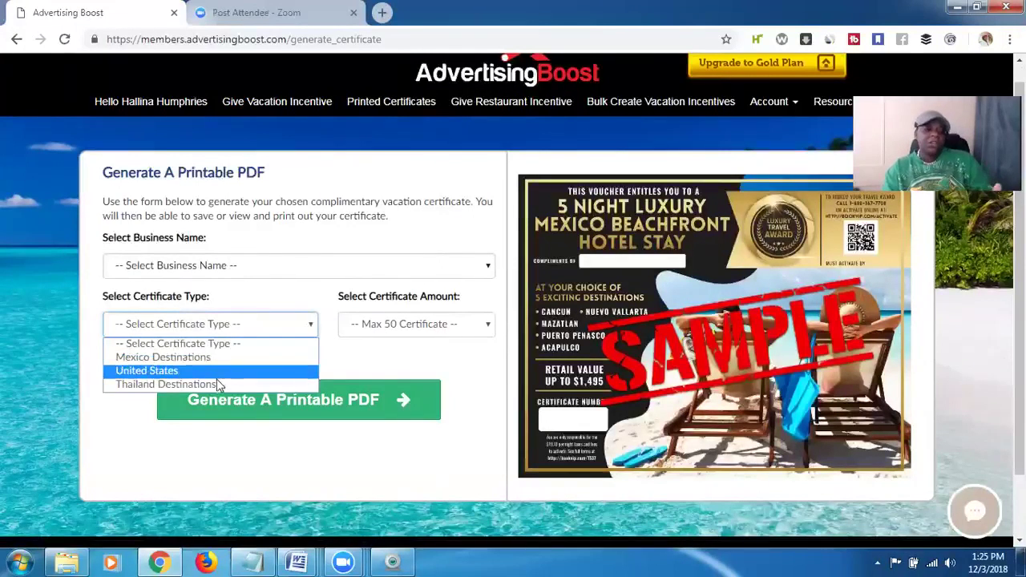
left_click(309, 324)
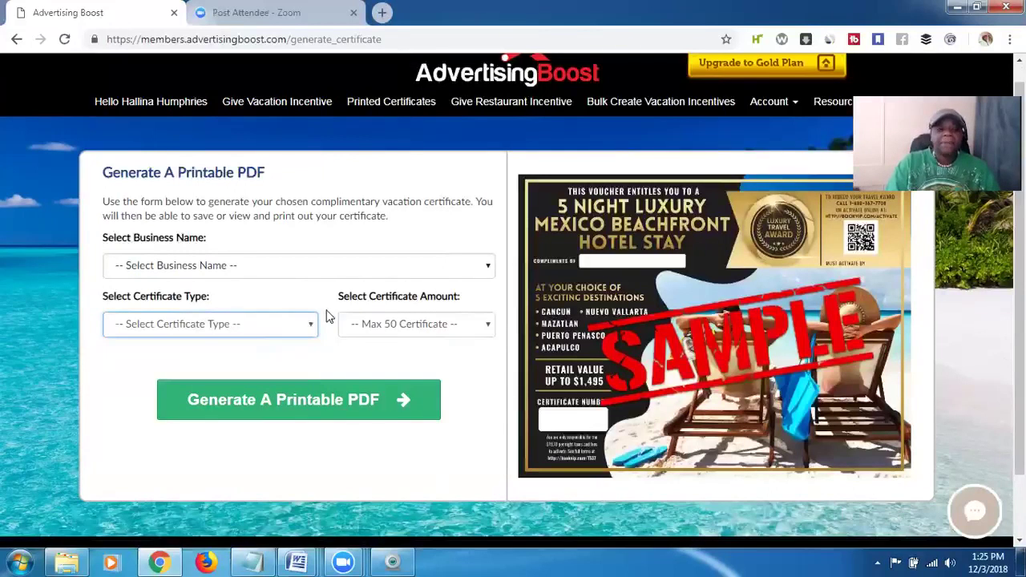
left_click(312, 324)
left_click(282, 361)
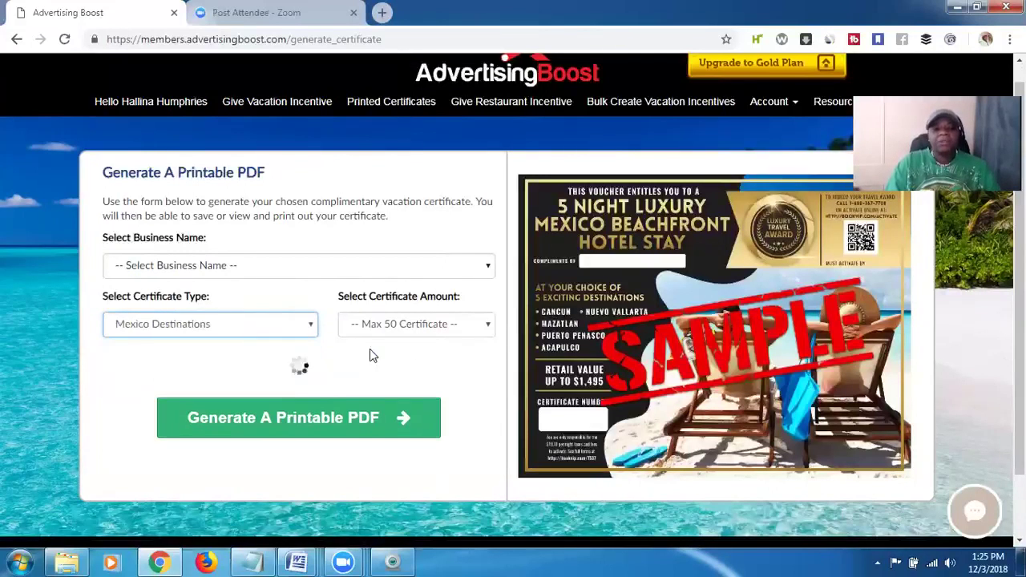
Step: Examine the available certificate amounts, the Mexico destinations and the sample voucher on the printable PDF form
left_click(479, 326)
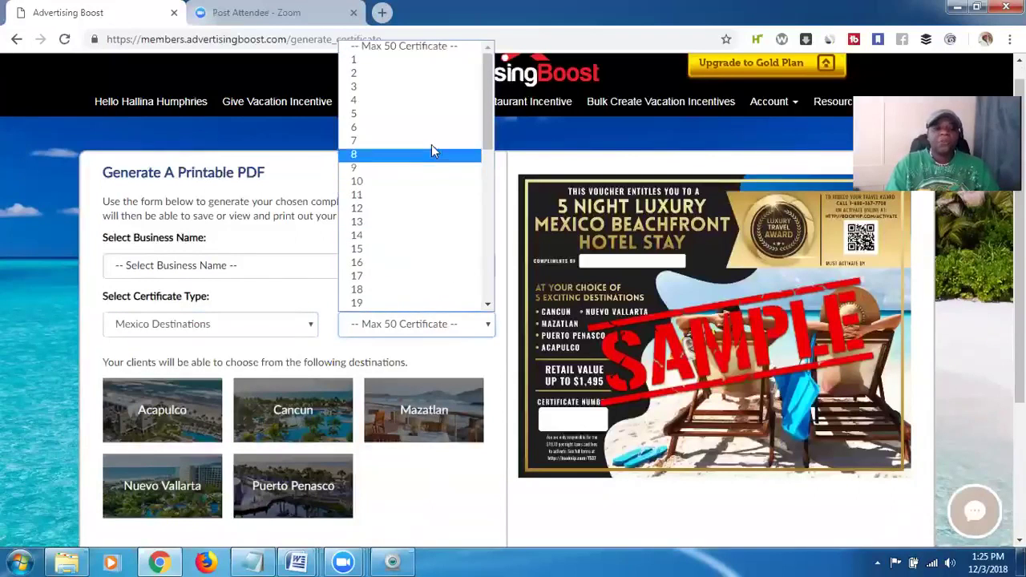
left_click(473, 348)
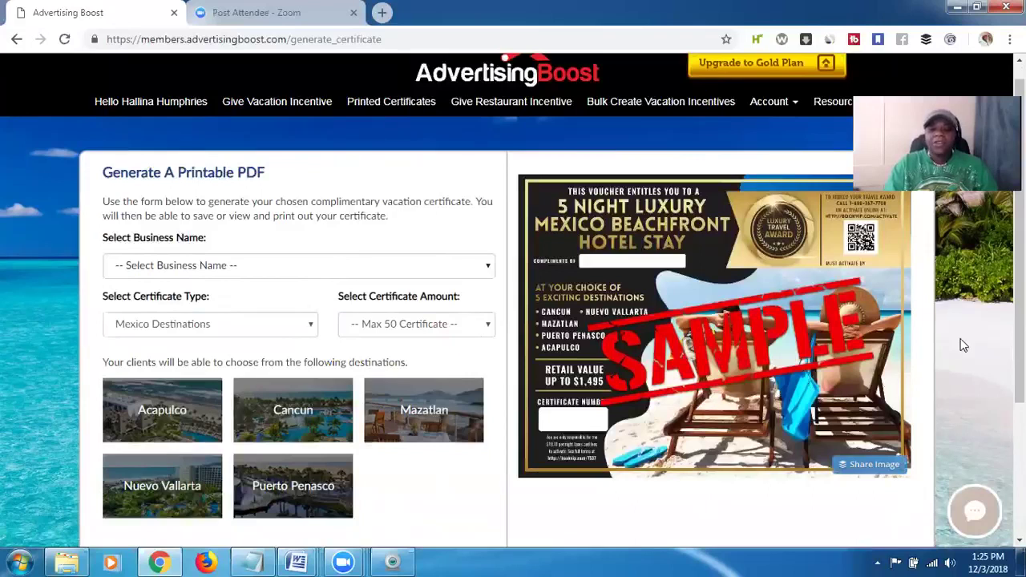
scroll(513, 303, "down", 2)
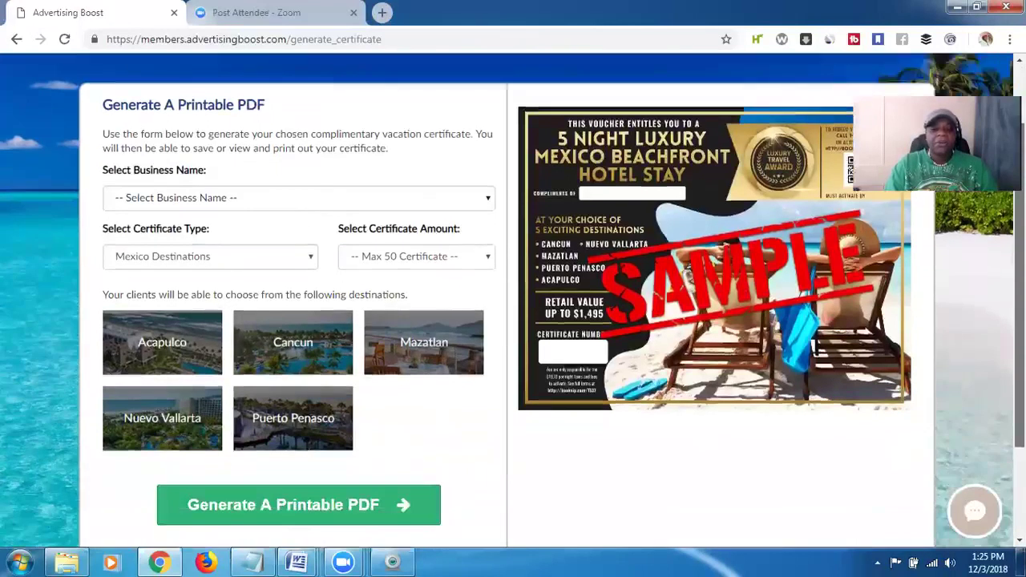
scroll(513, 303, "down", 1)
scroll(826, 413, "up", 1)
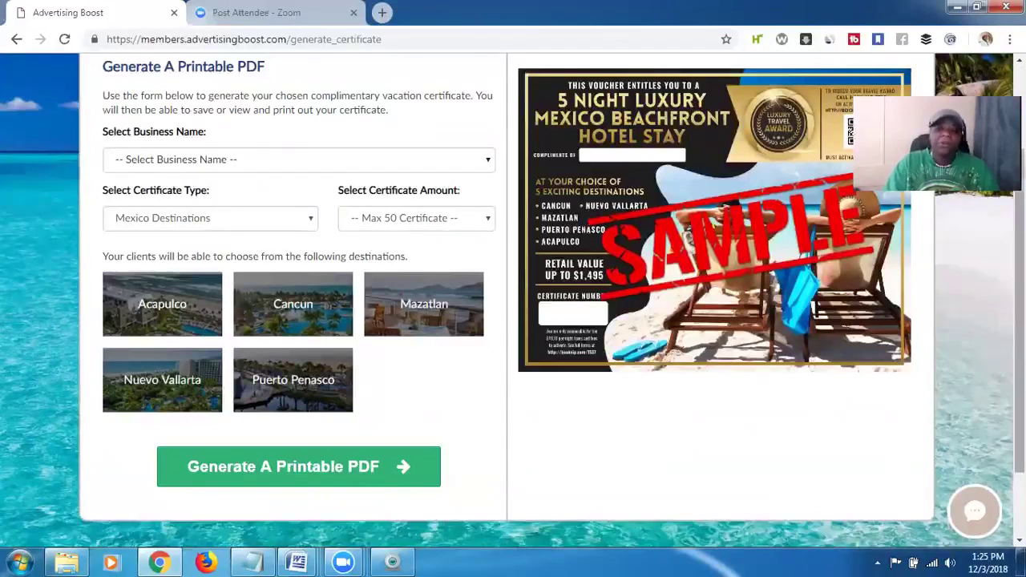
scroll(513, 302, "up", 1)
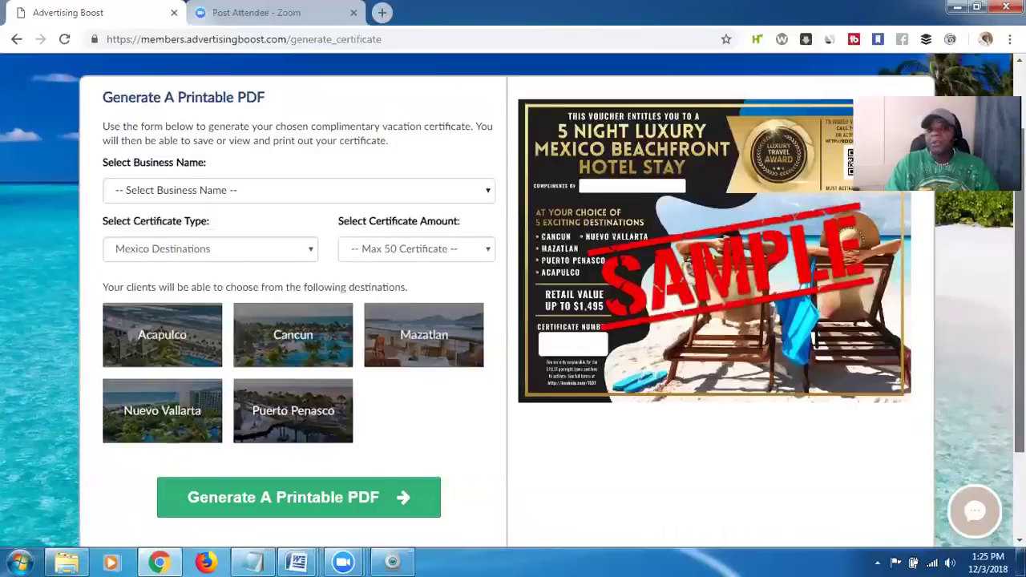
scroll(801, 332, "up", 1)
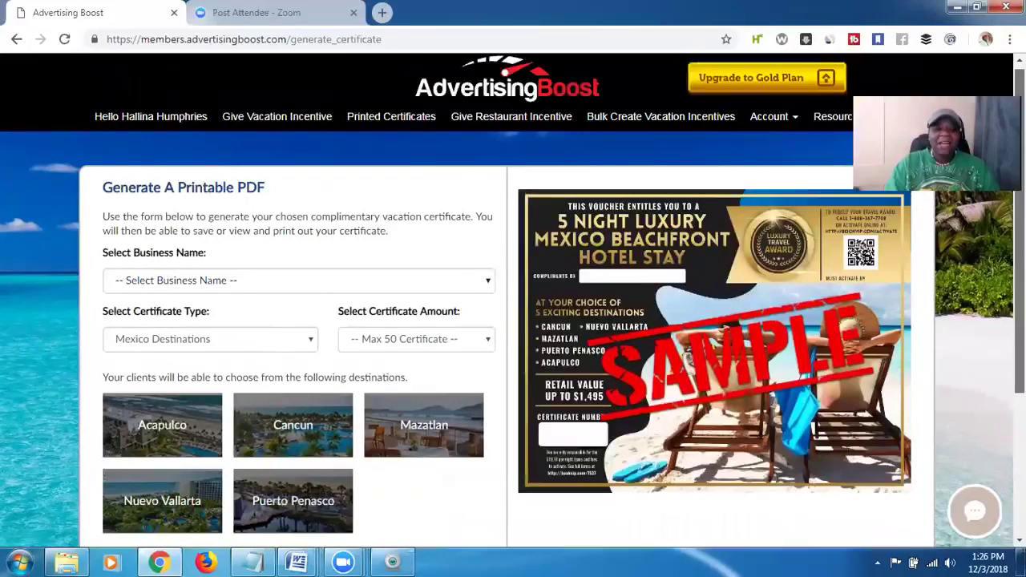
scroll(789, 292, "up", 1)
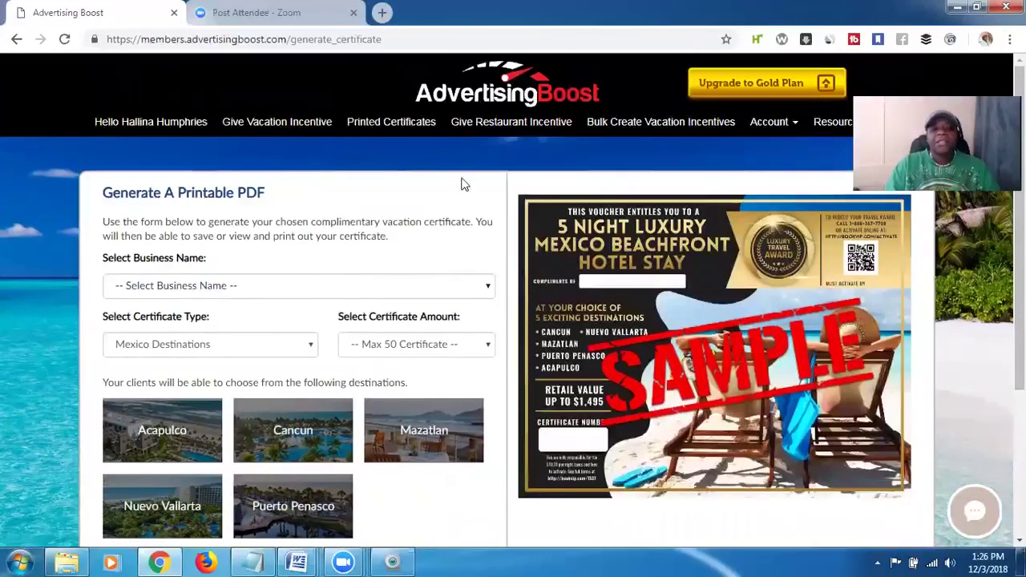
Step: Open the restaurant incentive form and choose the $100 voucher as the voucher amount
left_click(499, 121)
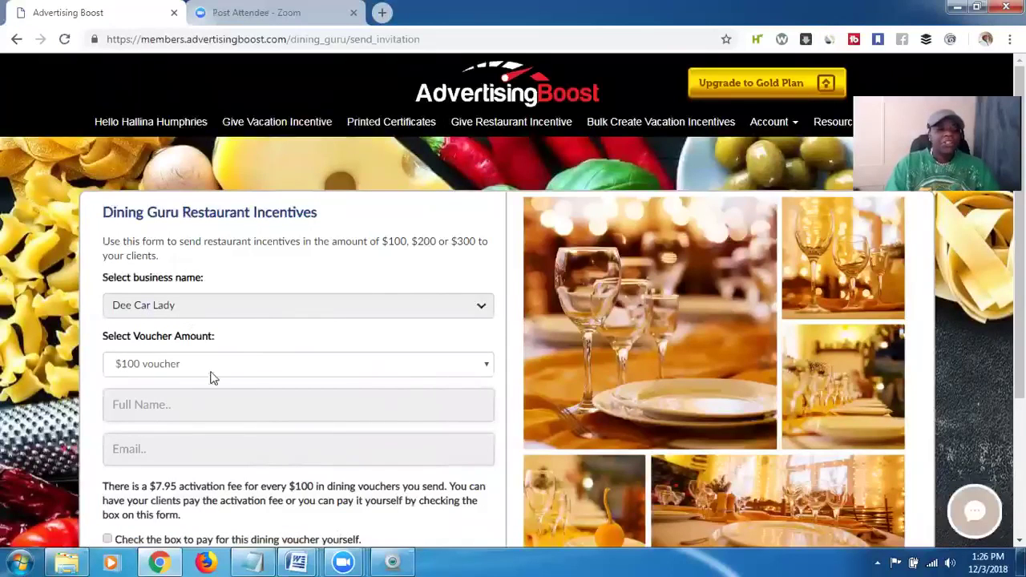
left_click(489, 367)
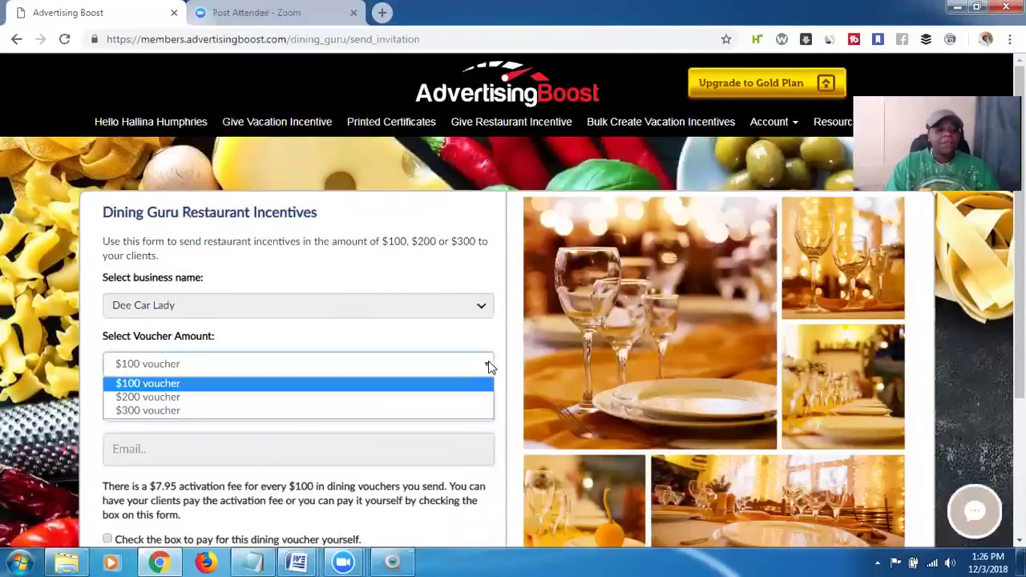
left_click(442, 384)
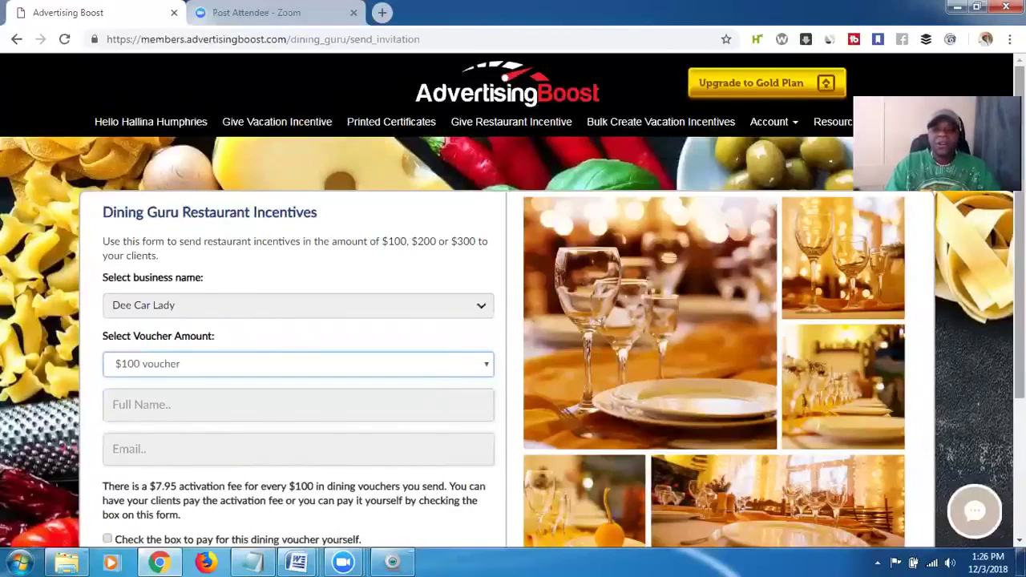
Step: Turn on the option to pay for the dining voucher yourself to view its card payment choices, and turn it off again
scroll(1020, 321, "down", 2)
left_click_drag(1020, 321, 1020, 337)
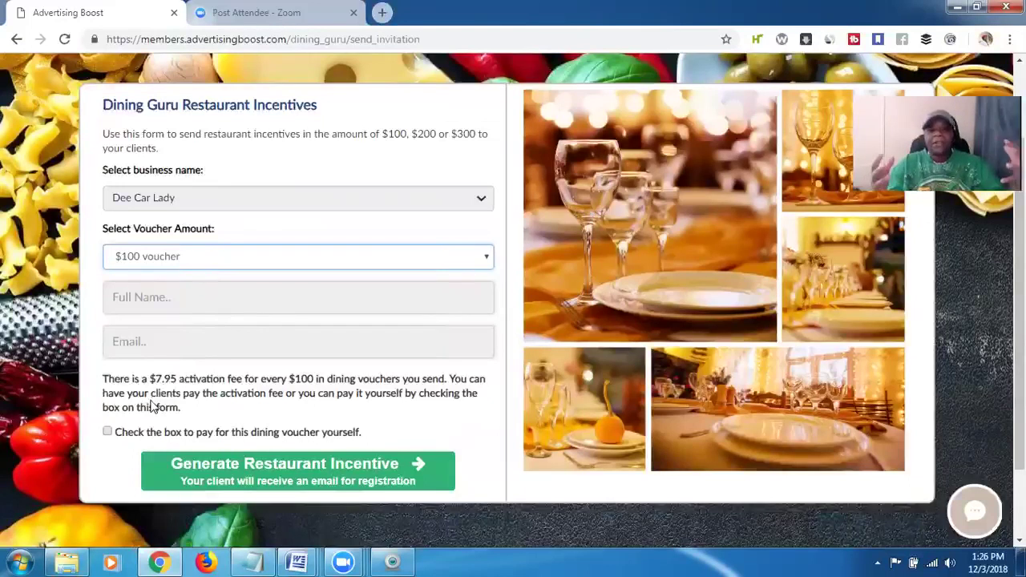
left_click(108, 434)
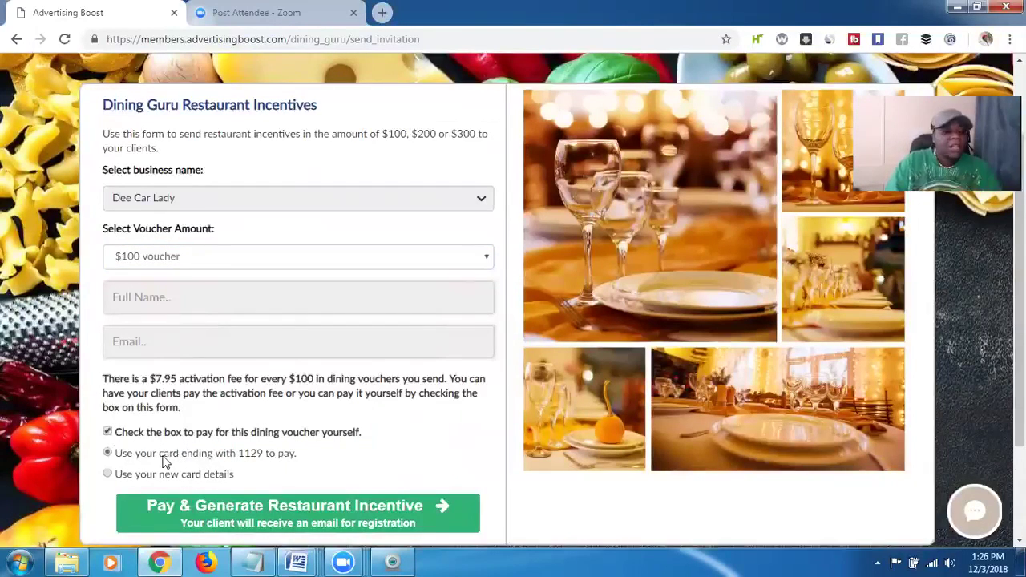
left_click(108, 433)
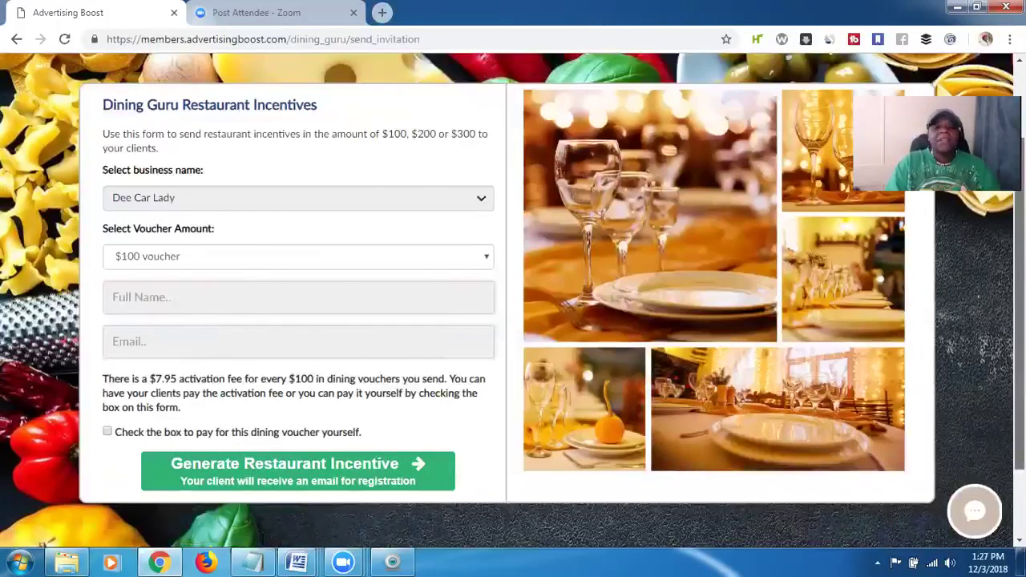
Step: Open the bulk vacation incentive page and examine its file upload form, the destination Vacation IDs and the individual customer form
scroll(513, 302, "up", 3)
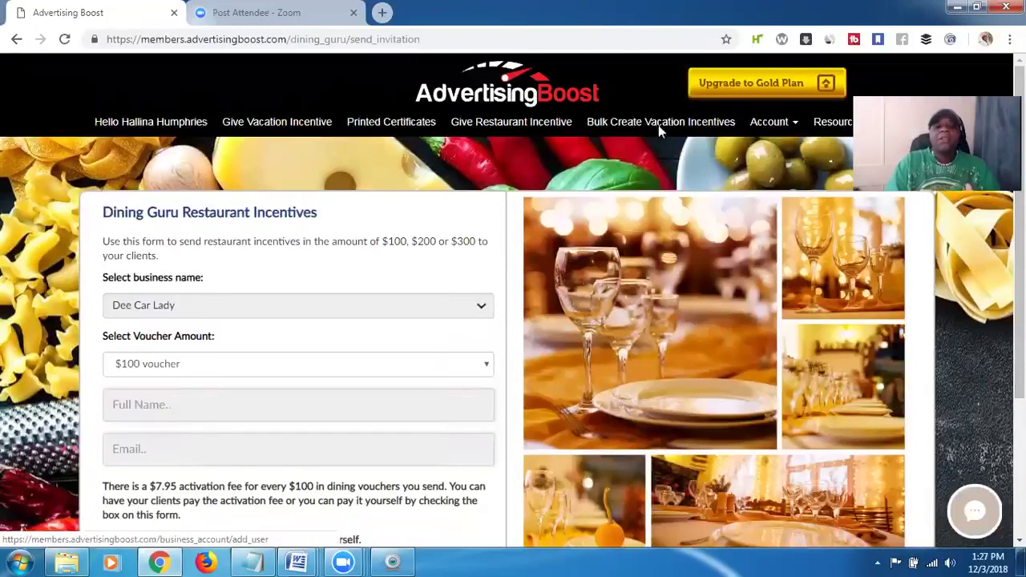
left_click(658, 125)
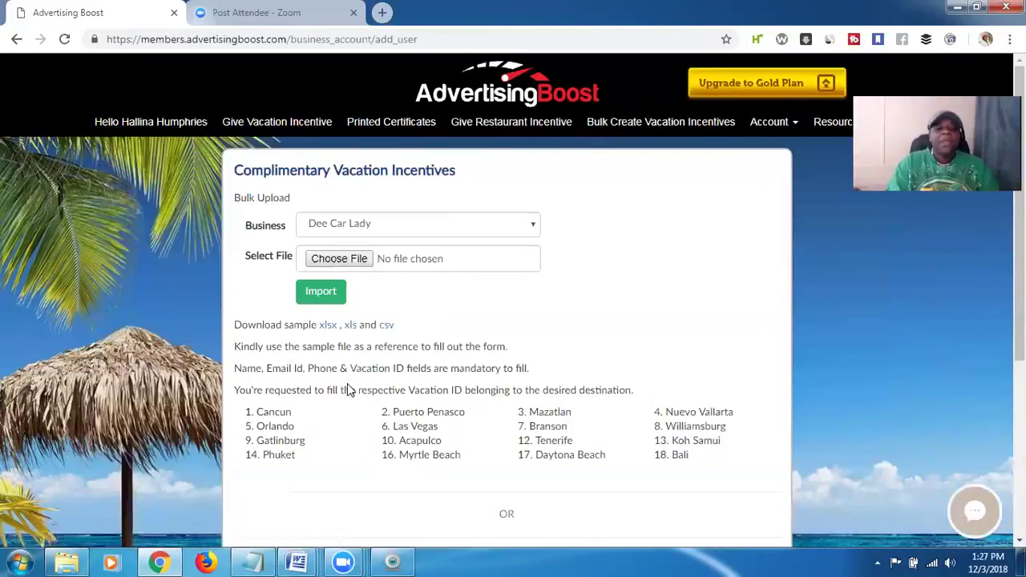
scroll(1020, 240, "down", 3)
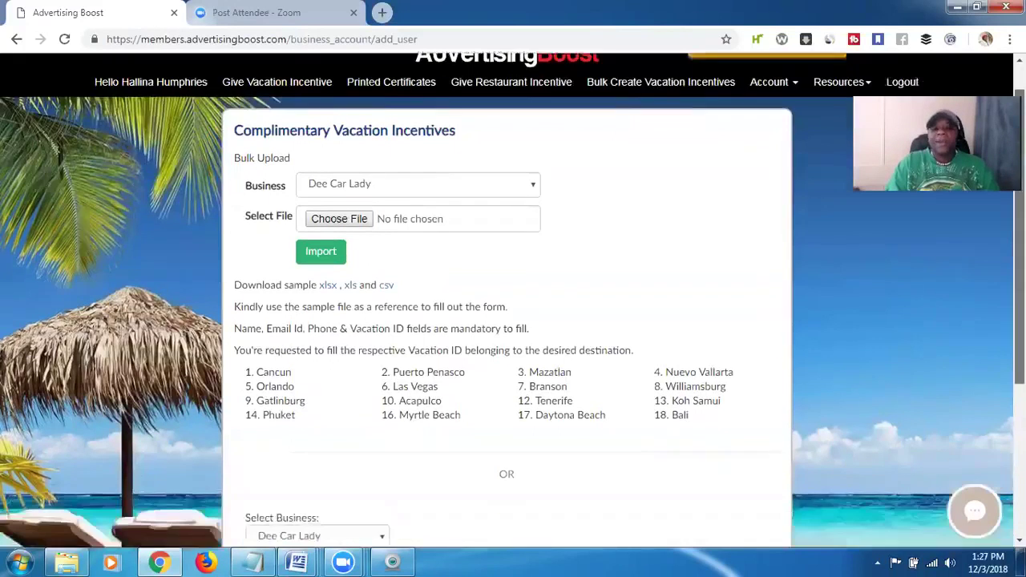
scroll(1019, 241, "down", 5)
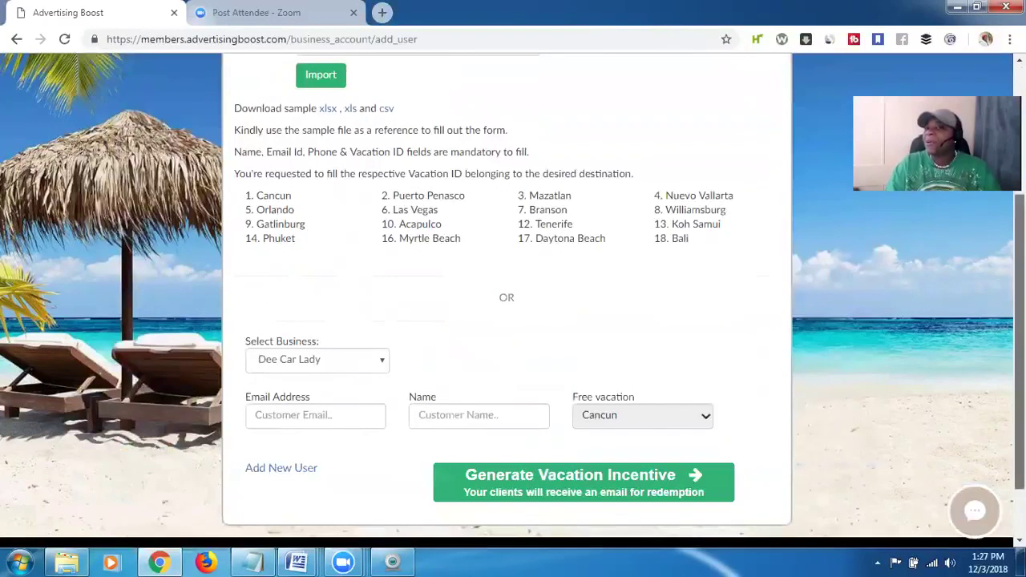
scroll(507, 305, "up", 2)
left_click_drag(1020, 337, 1020, 321)
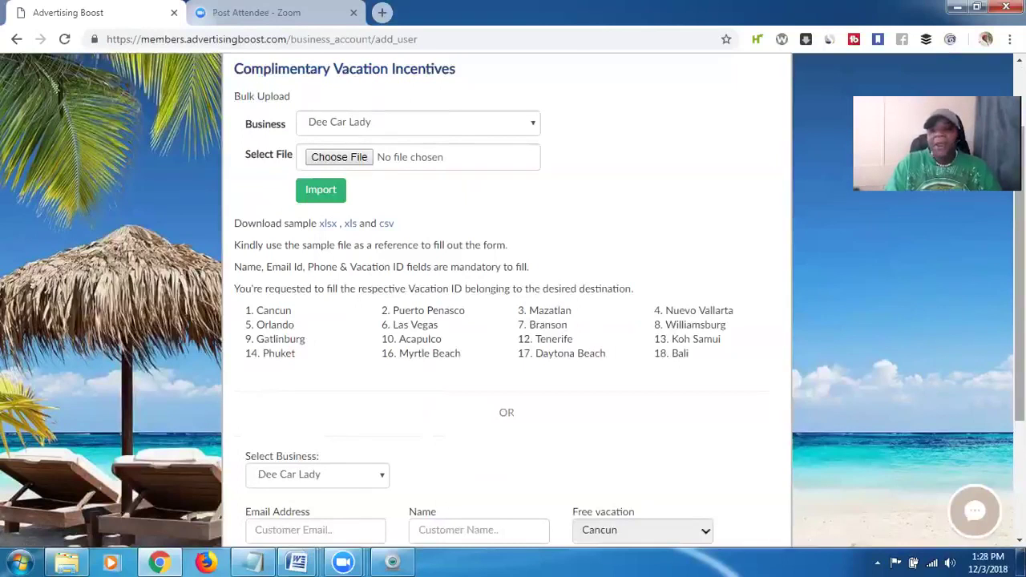
scroll(513, 300, "up", 1)
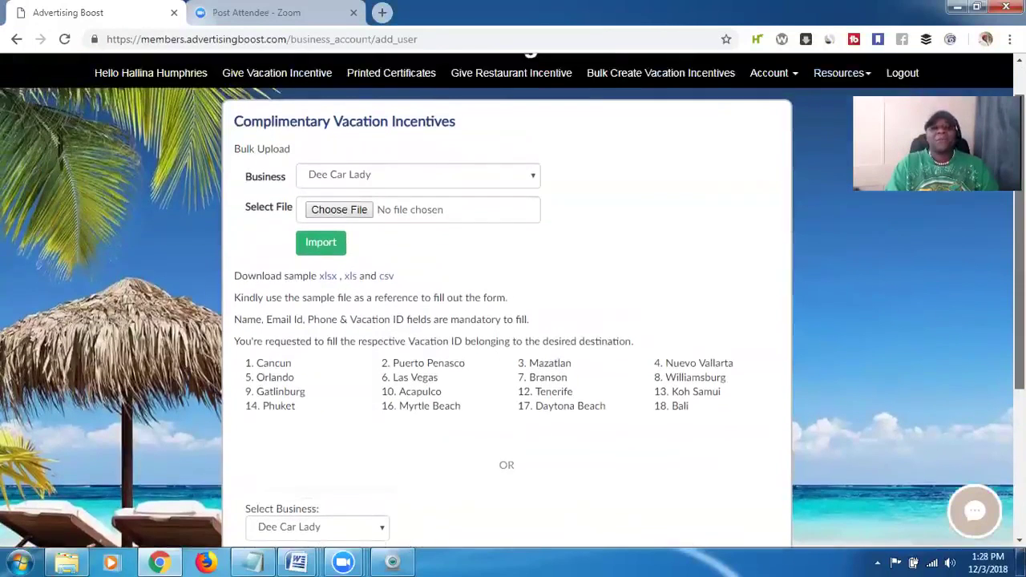
scroll(513, 300, "up", 1)
scroll(514, 300, "down", 1)
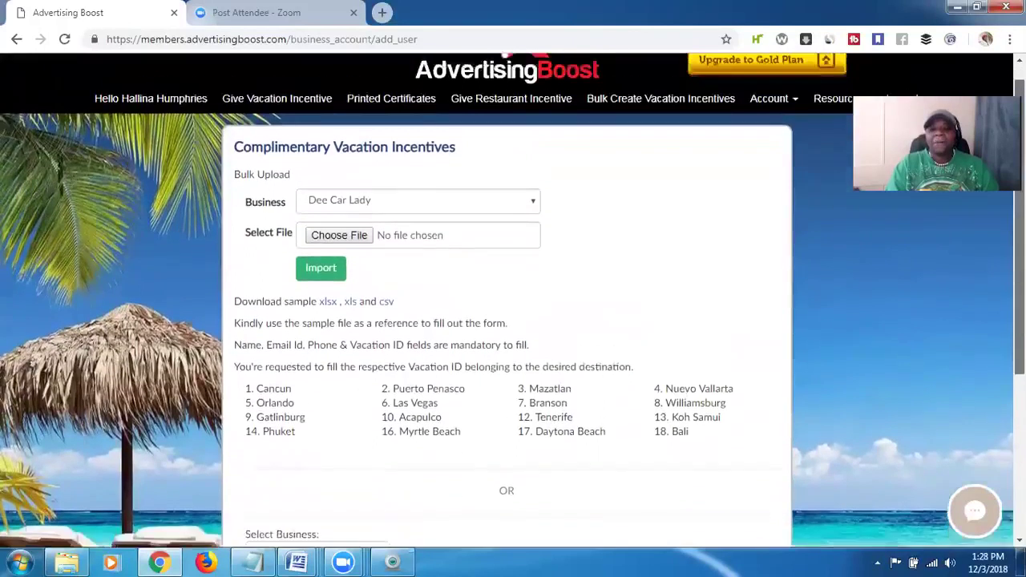
scroll(514, 301, "up", 1)
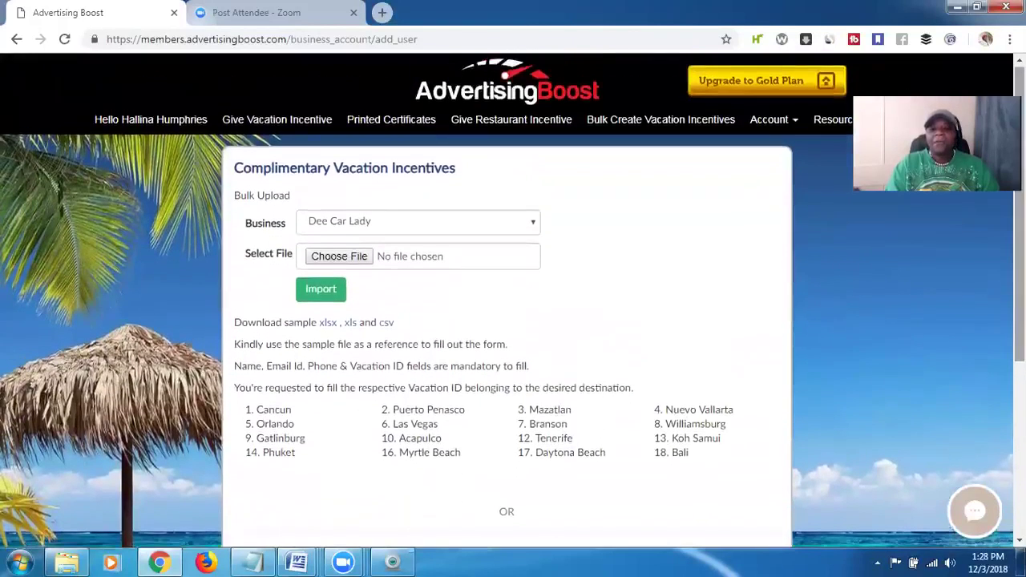
Step: Review the account options, and open the past vacation redemptions to view the list of vacation activations
left_click(788, 125)
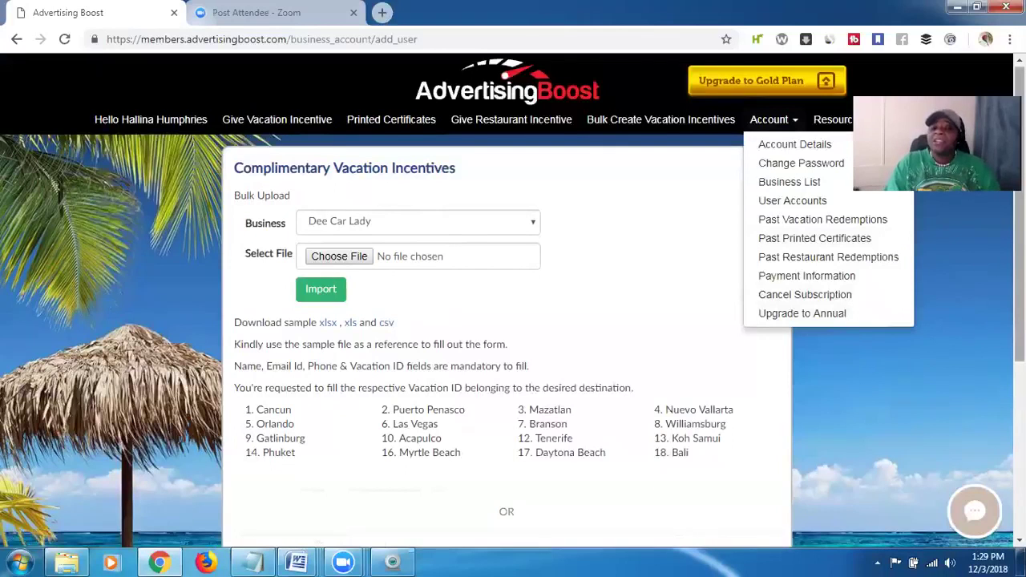
scroll(514, 302, "down", 1)
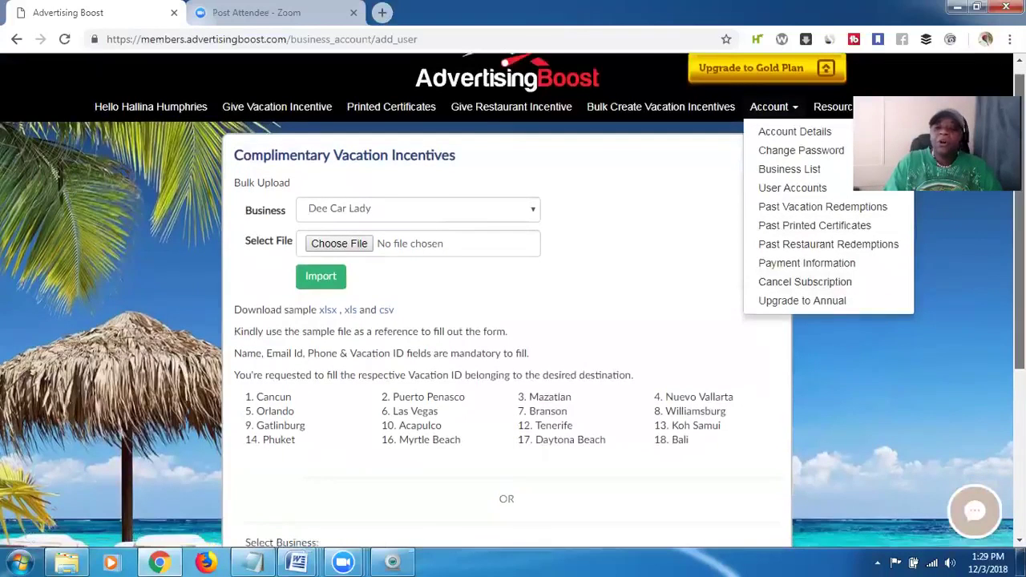
scroll(513, 301, "up", 1)
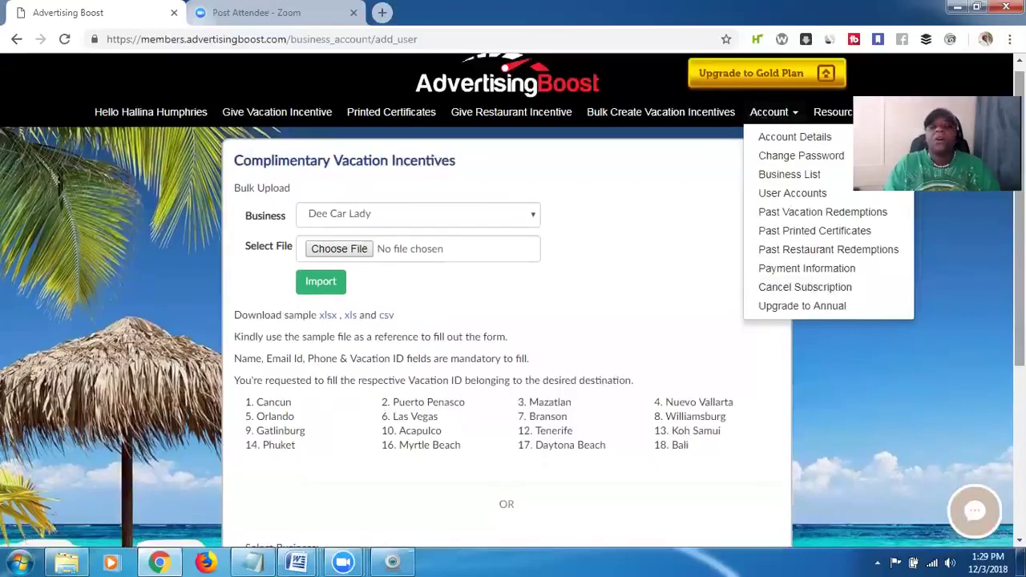
scroll(513, 302, "up", 1)
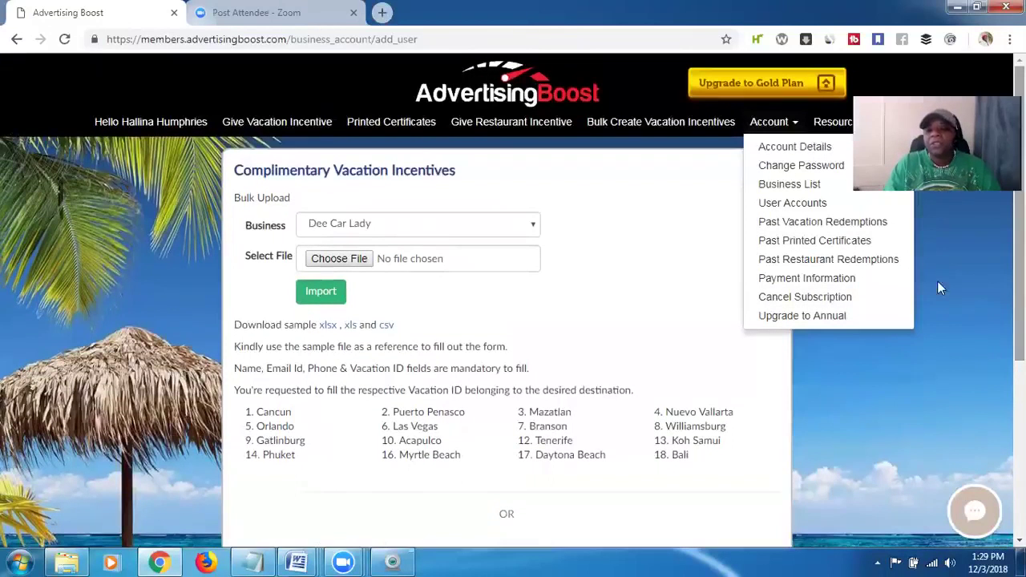
left_click(853, 223)
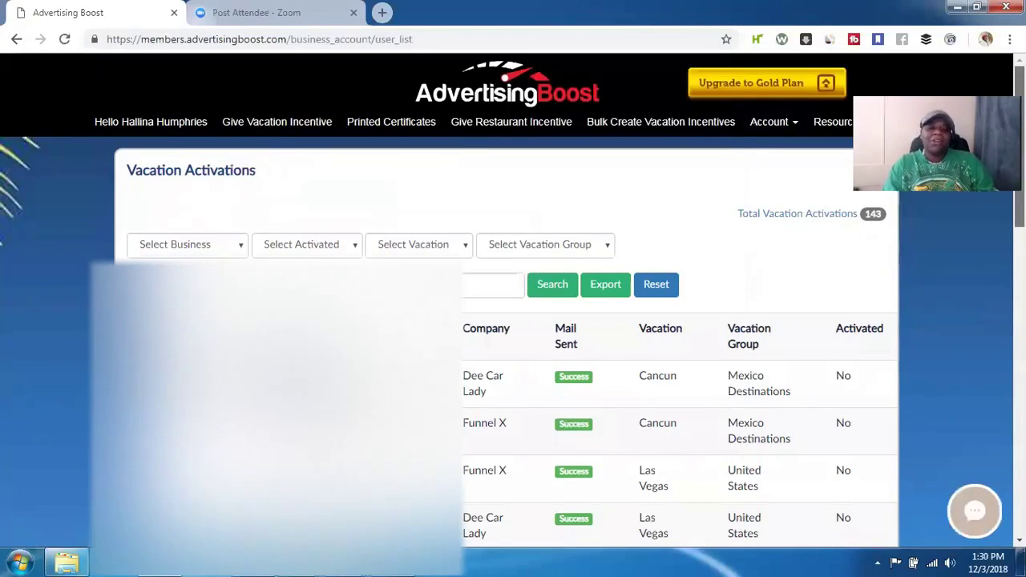
scroll(513, 320, "down", 1)
scroll(514, 321, "up", 1)
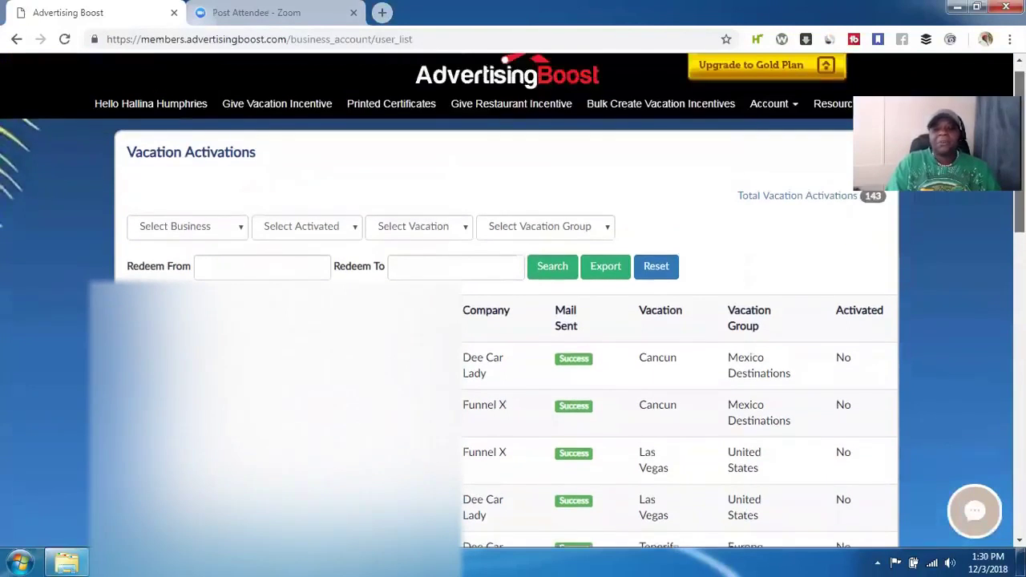
Step: Open the Banners resource and look through the ready-made vacation banner ads in their various sizes
left_click(778, 112)
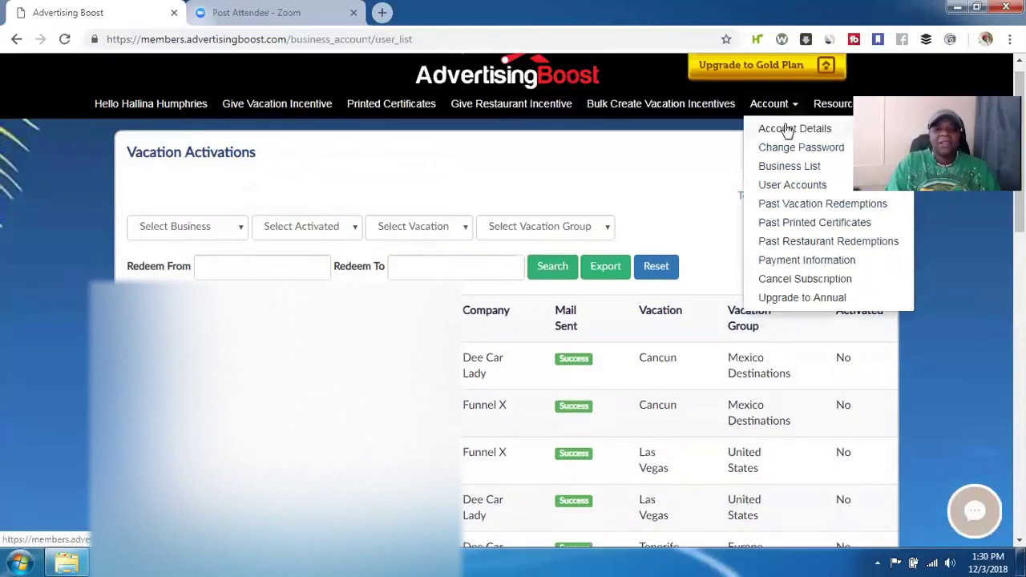
left_click(835, 109)
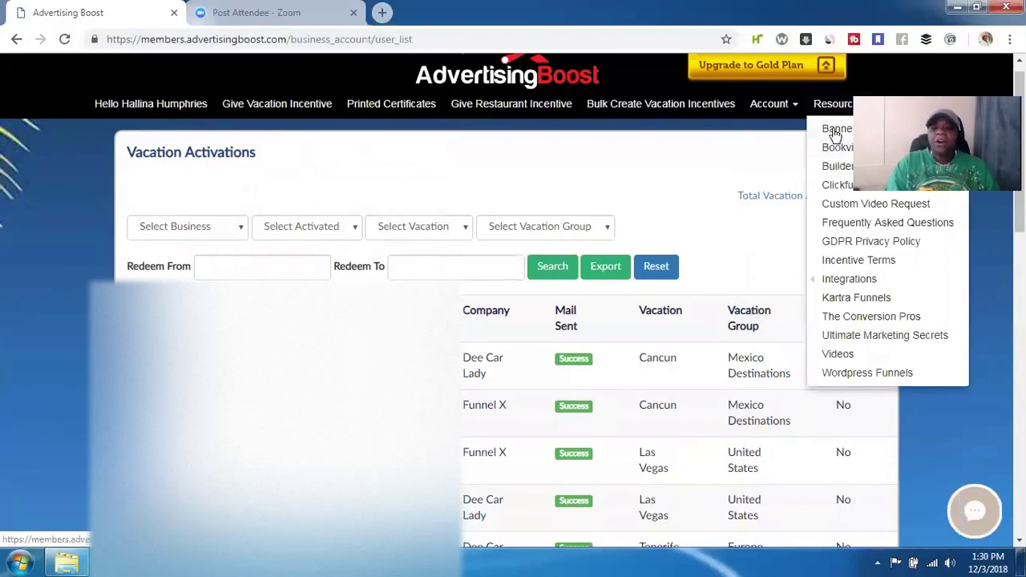
left_click(834, 130)
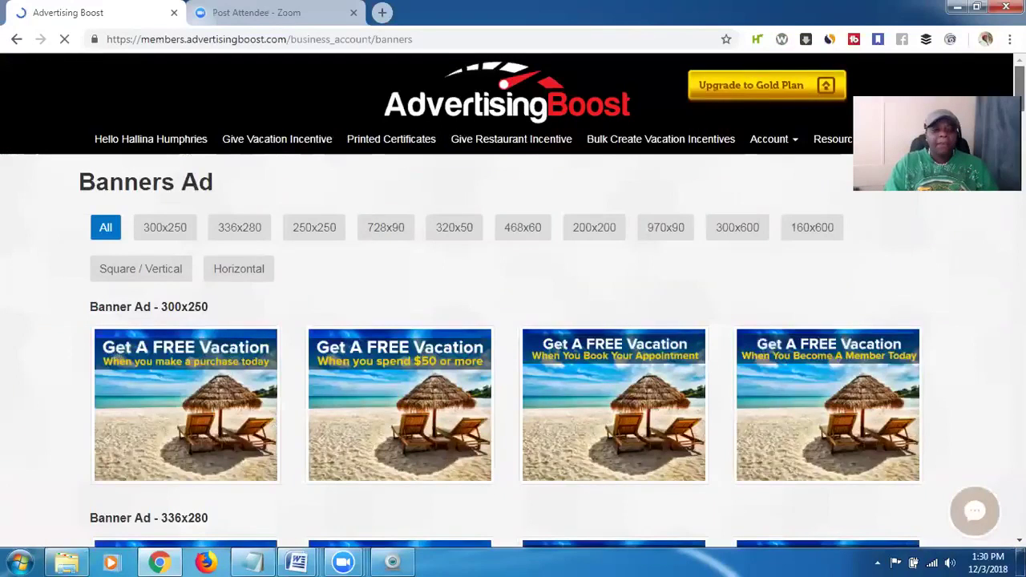
scroll(964, 199, "down", 10)
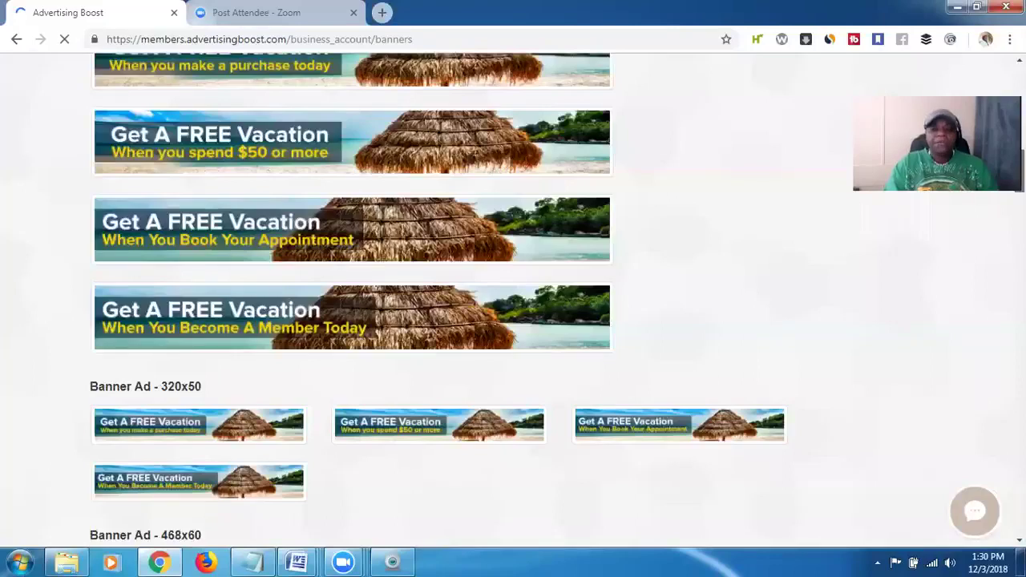
scroll(514, 296, "down", 18)
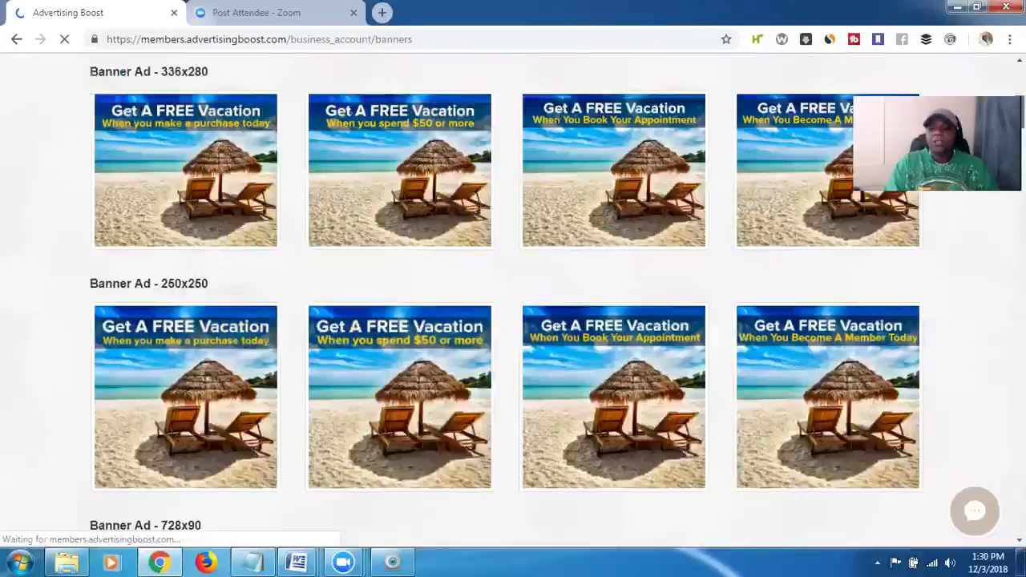
scroll(954, 160, "up", 6)
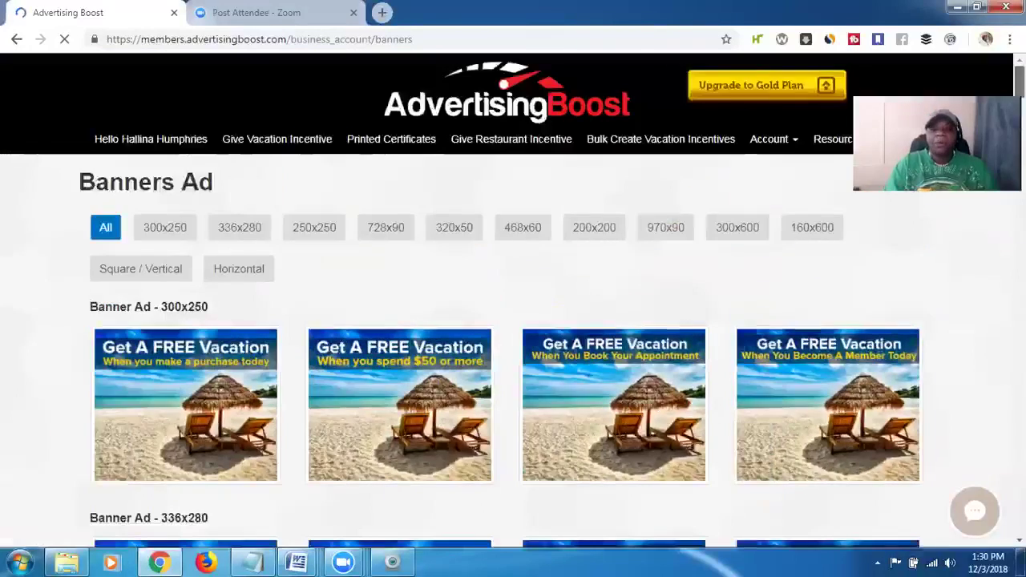
Step: Open the Clickfunnels landing pages marketplace, browse its pre-built funnels and categories, and close it again
left_click(837, 147)
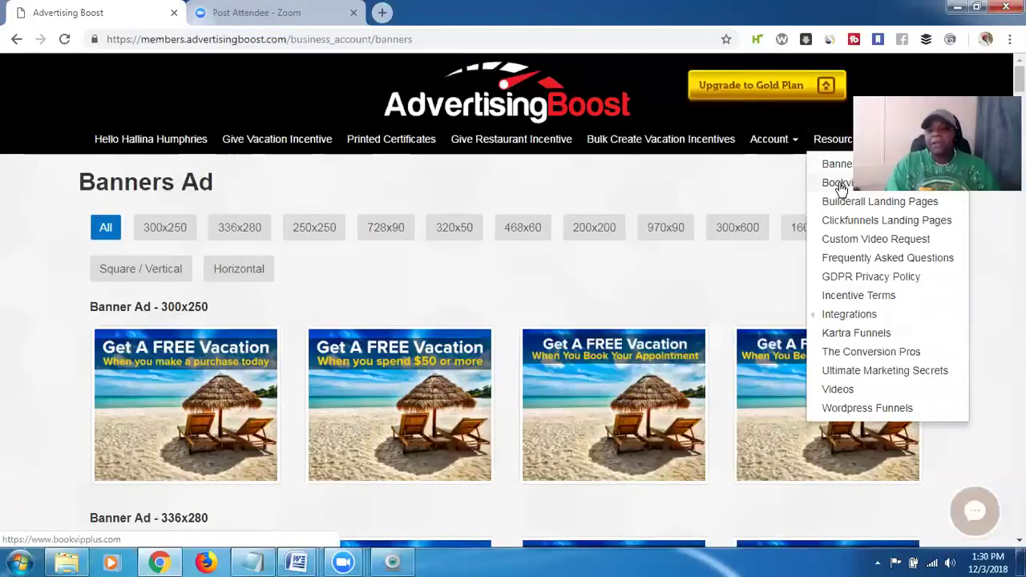
left_click(854, 225)
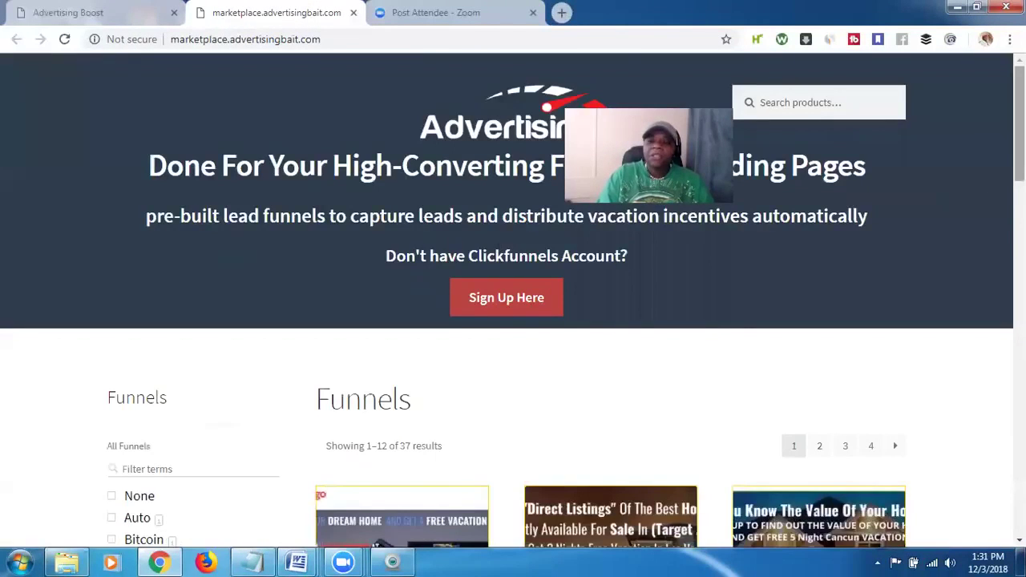
scroll(513, 302, "down", 9)
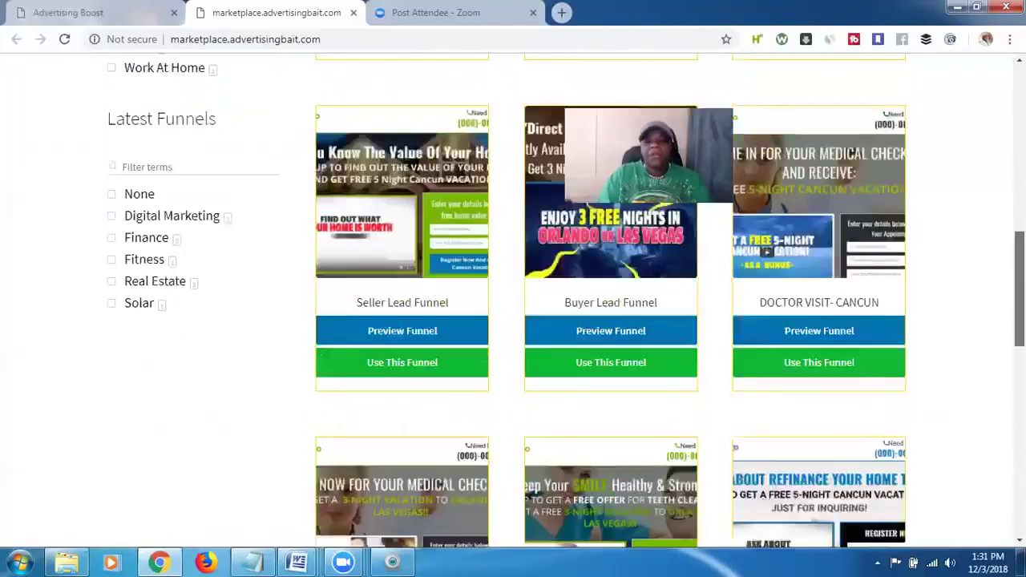
scroll(513, 303, "down", 1)
scroll(513, 303, "up", 4)
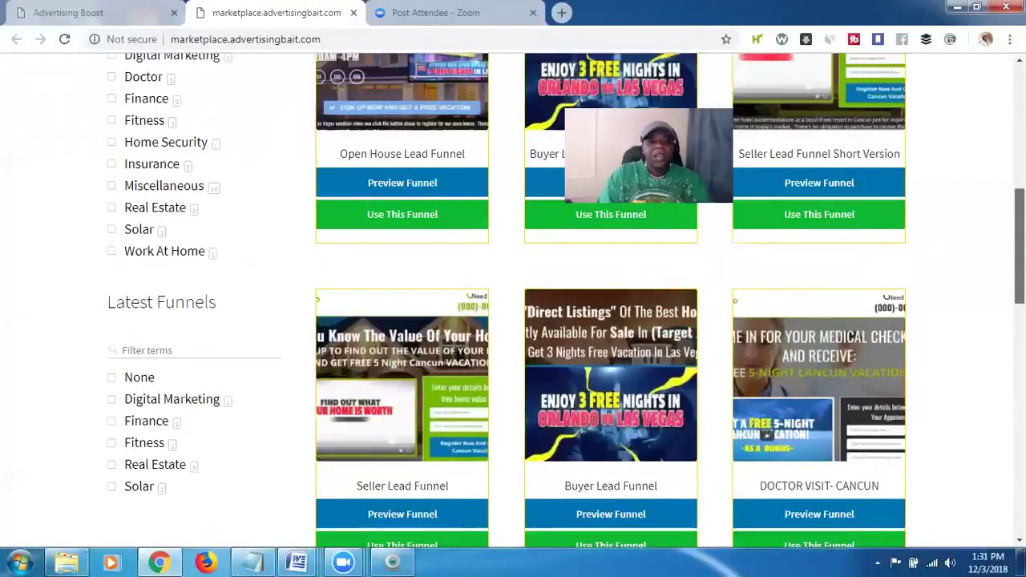
scroll(513, 302, "up", 1)
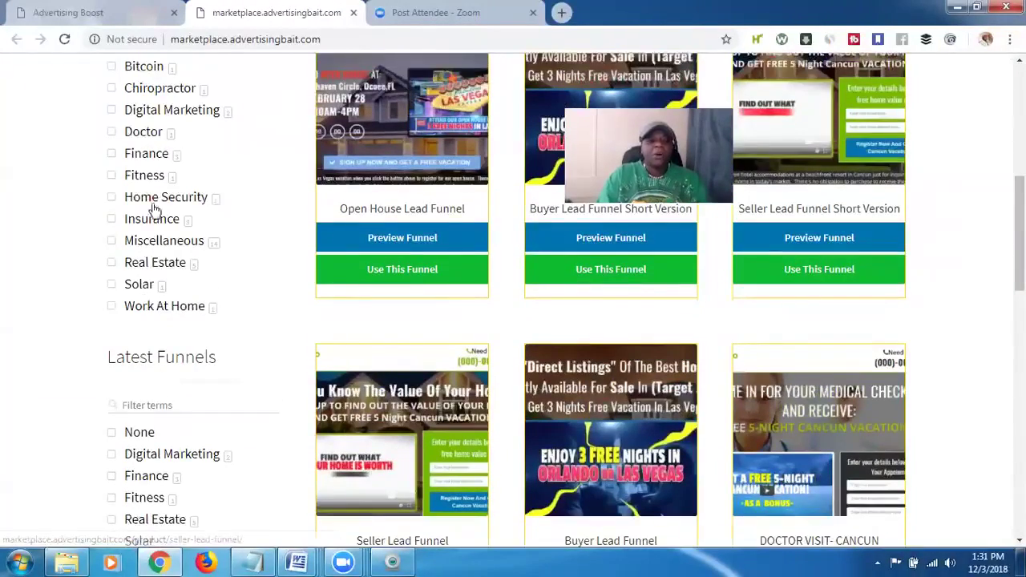
left_click(353, 13)
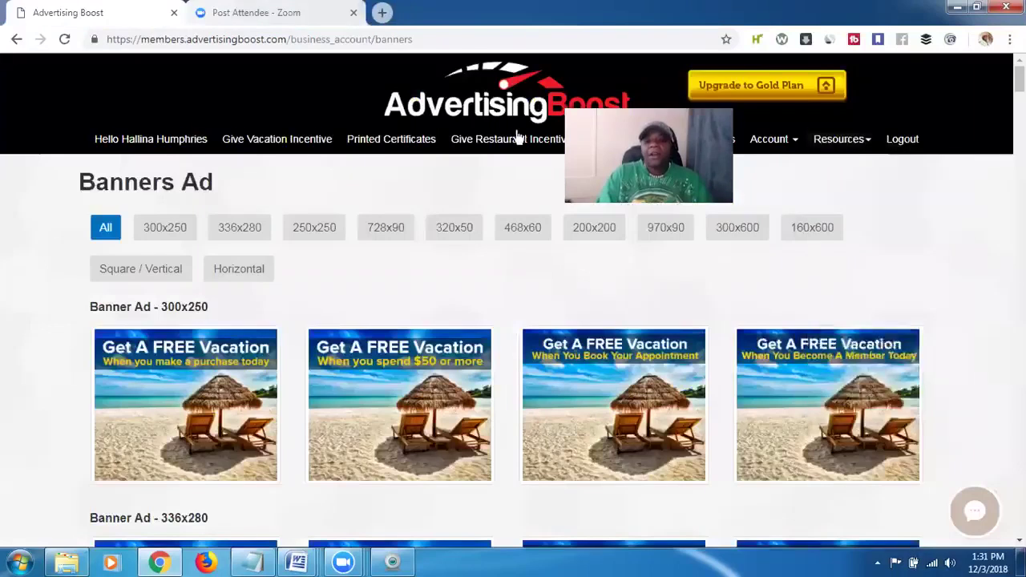
Step: Open the Frequently Asked Questions resource and look through the questions about vacation certificates and membership
left_click(838, 140)
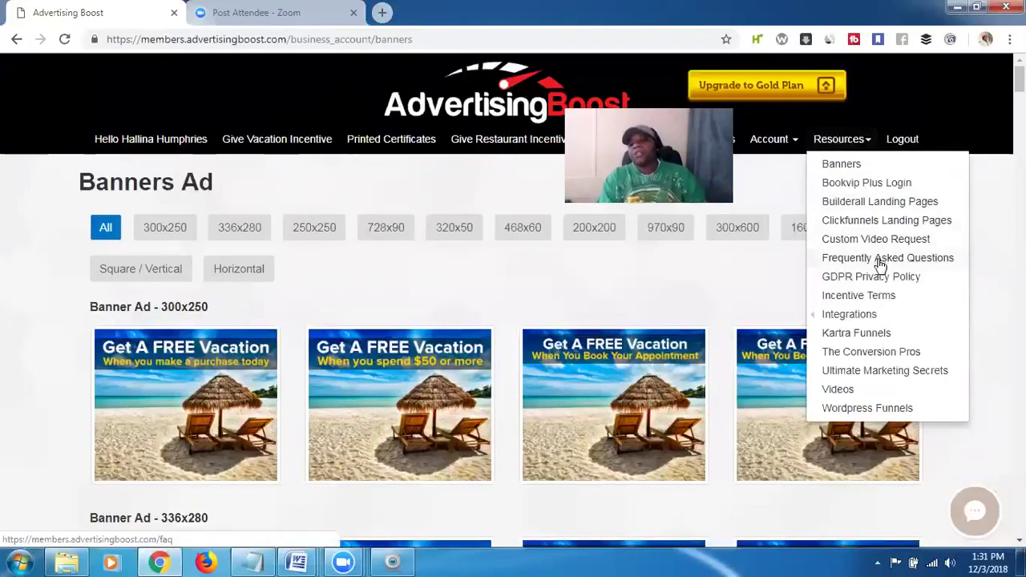
left_click(880, 259)
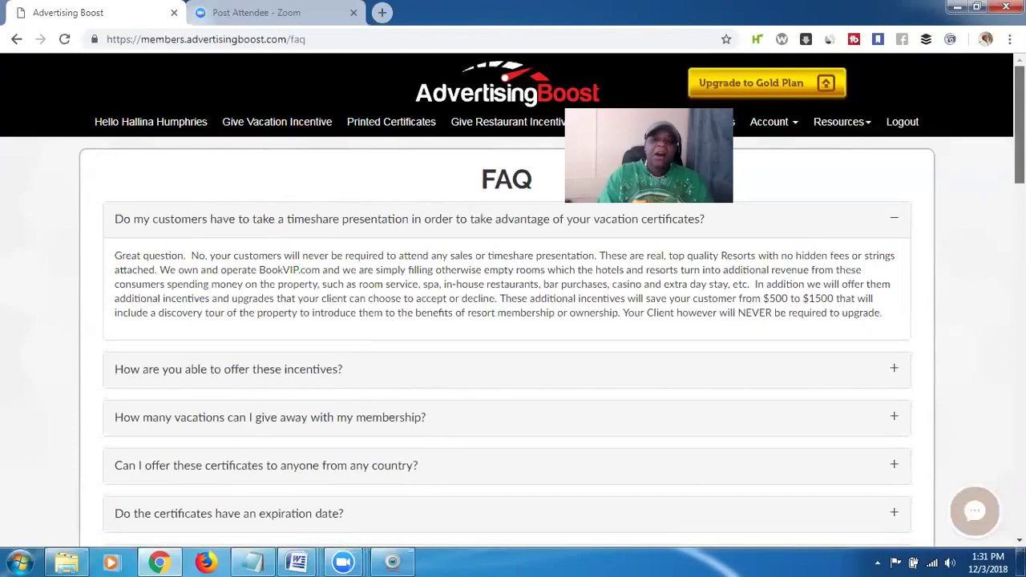
scroll(513, 320, "down", 3)
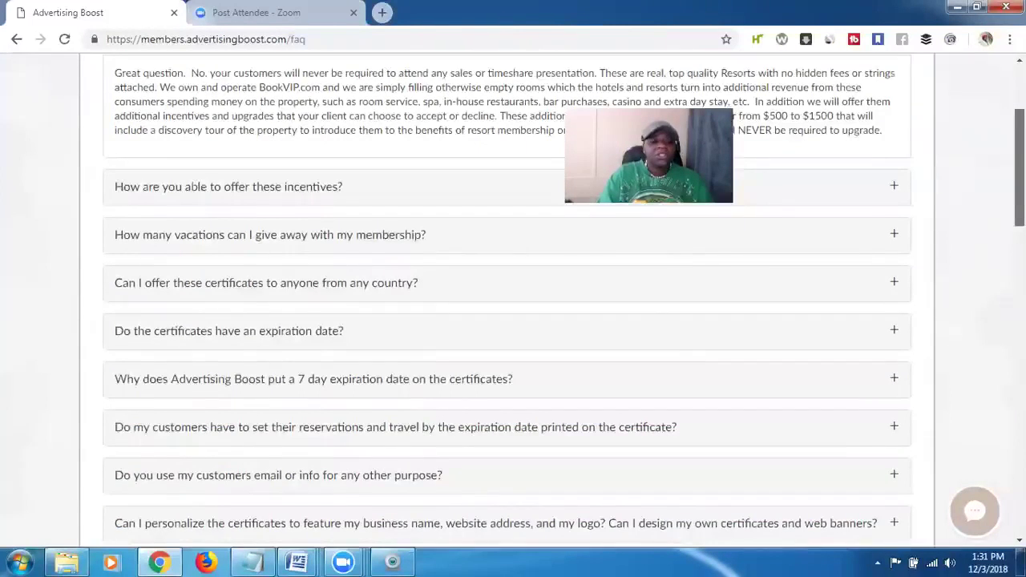
scroll(513, 321, "down", 1)
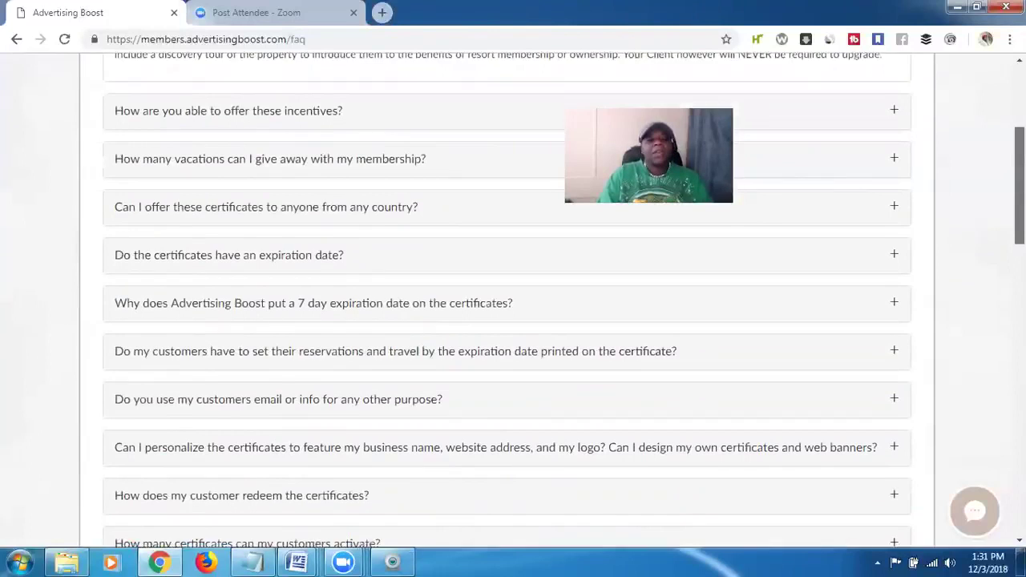
scroll(513, 320, "down", 2)
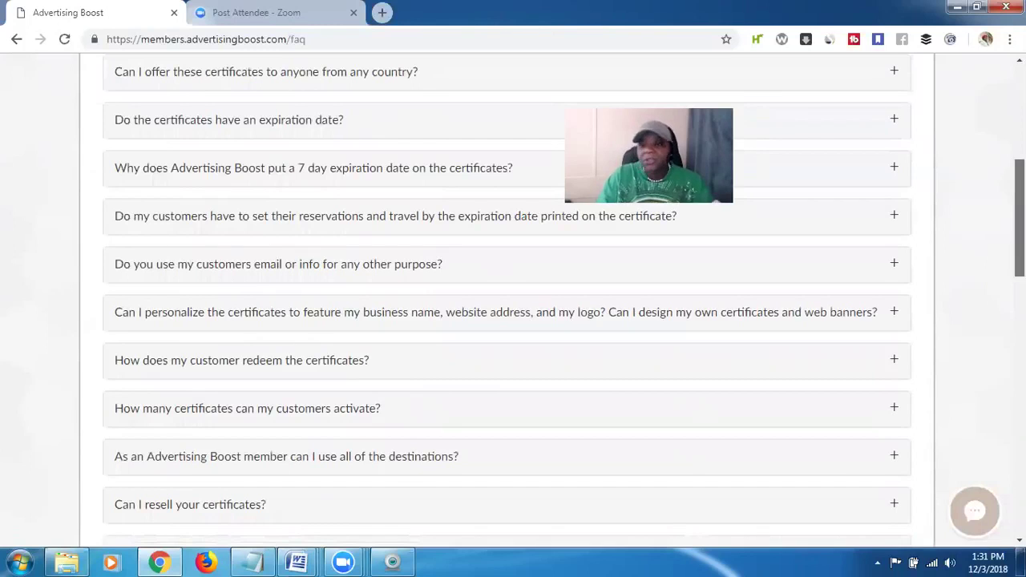
scroll(513, 321, "down", 1)
scroll(513, 321, "down", 1)
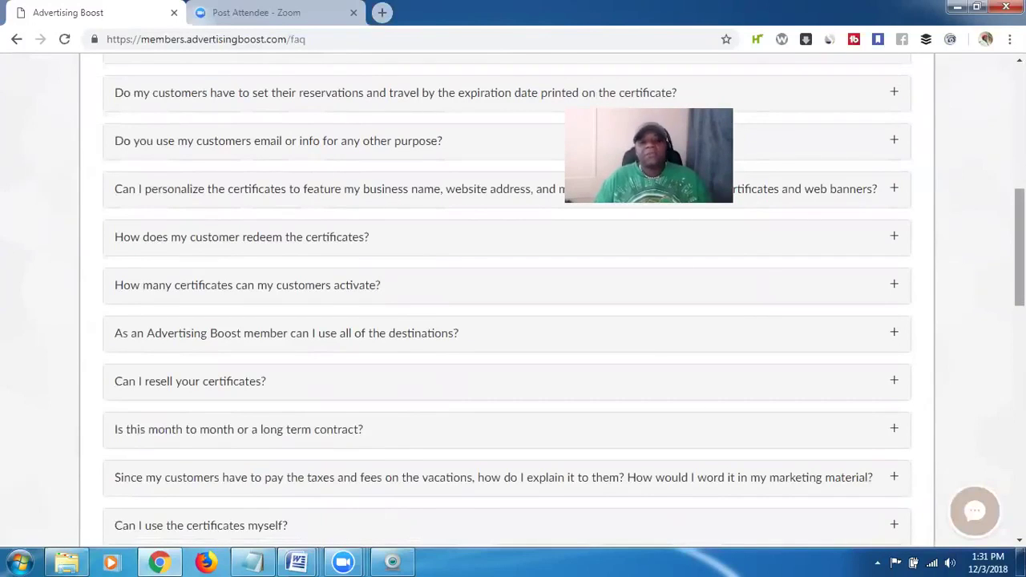
scroll(514, 321, "down", 3)
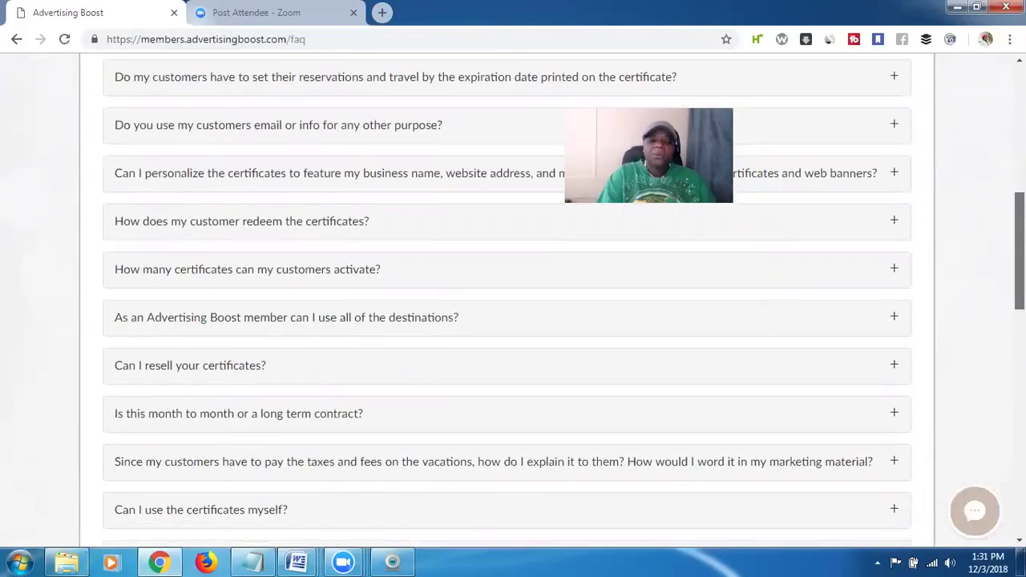
scroll(513, 321, "up", 6)
scroll(513, 321, "up", 3)
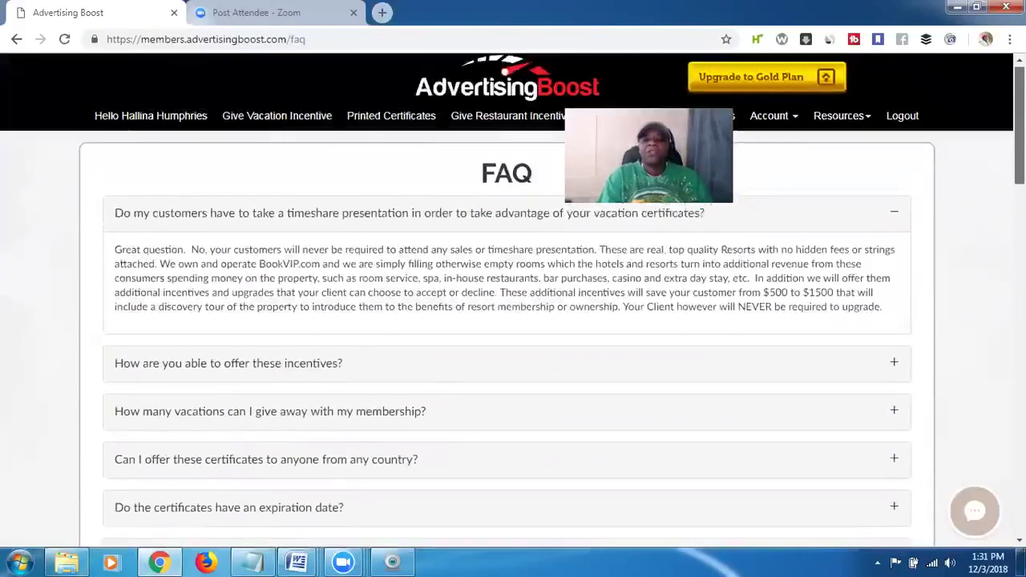
Step: Open the Videos resource and browse the downloadable vacation promotion videos and their categories
left_click(856, 121)
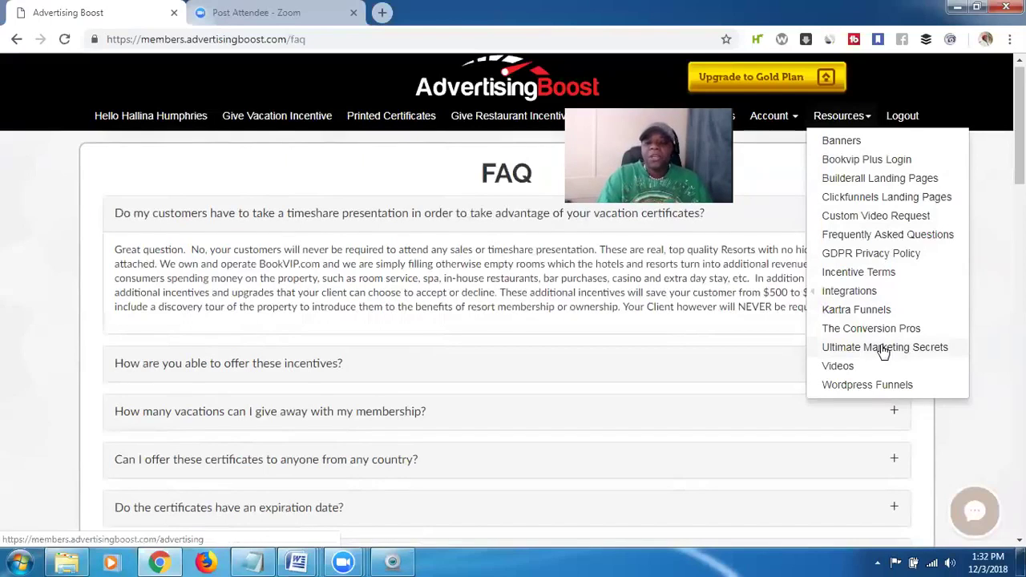
left_click(839, 367)
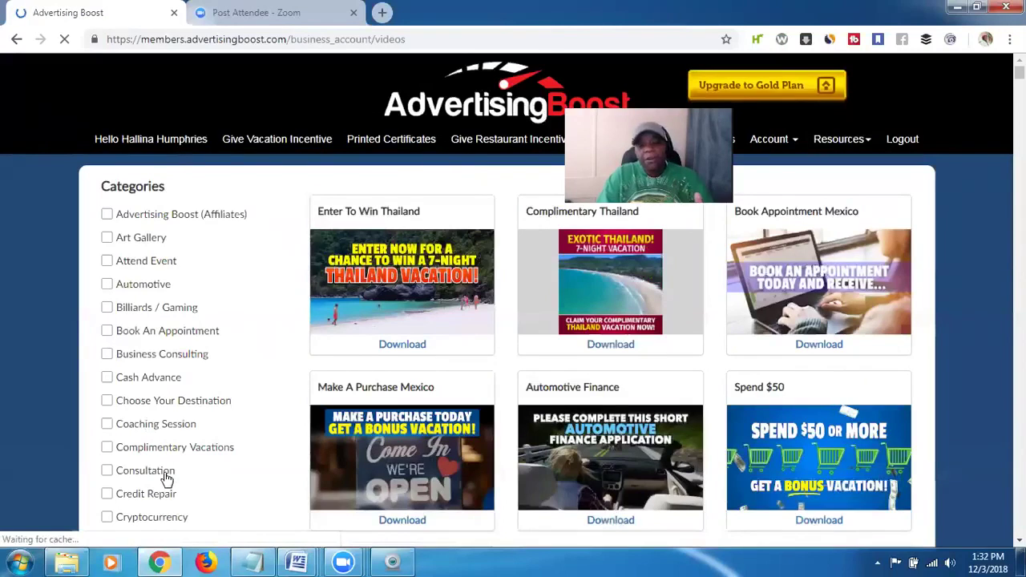
left_click(974, 511)
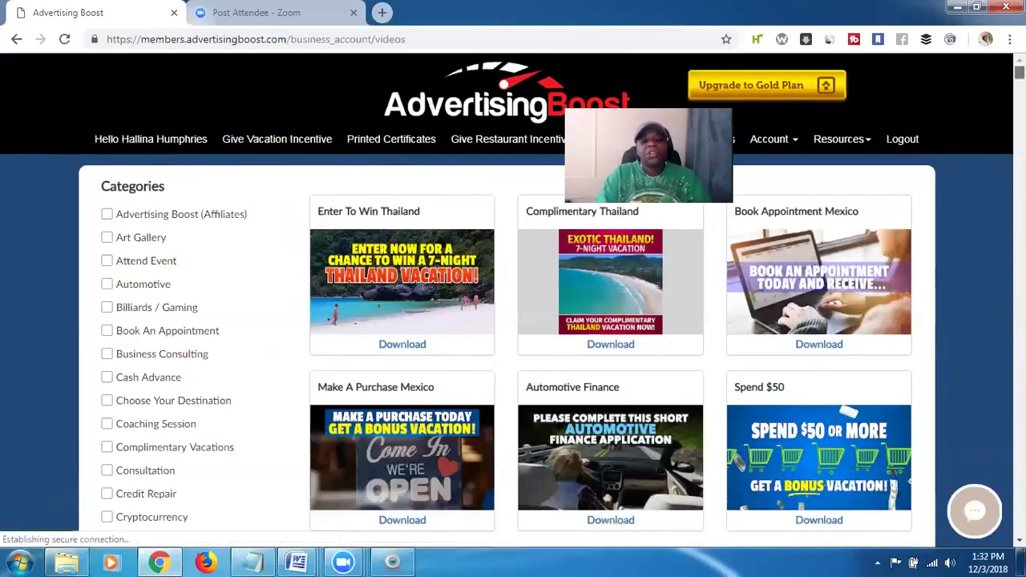
scroll(609, 320, "down", 10)
scroll(610, 320, "down", 15)
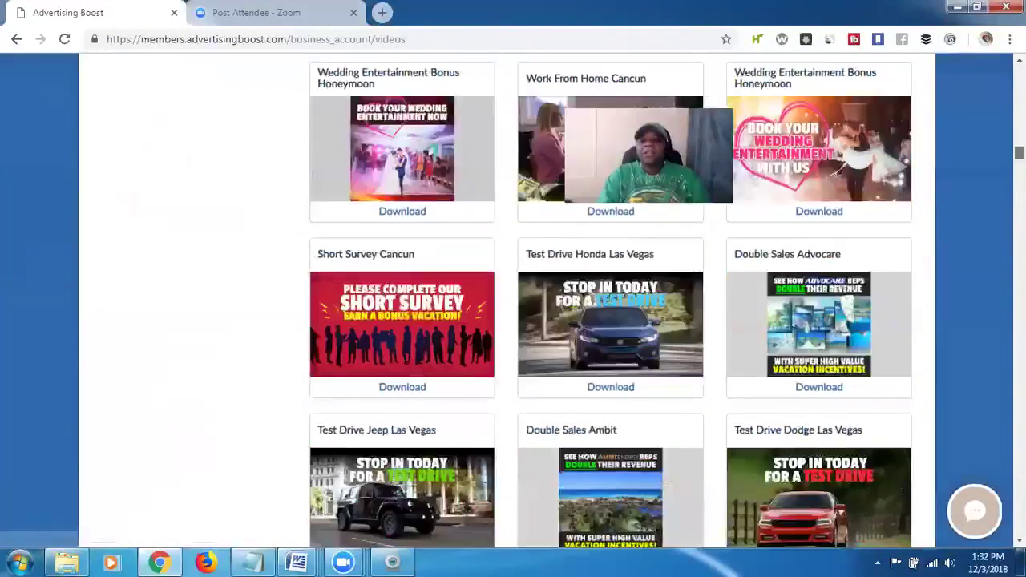
scroll(609, 320, "down", 12)
scroll(609, 320, "up", 20)
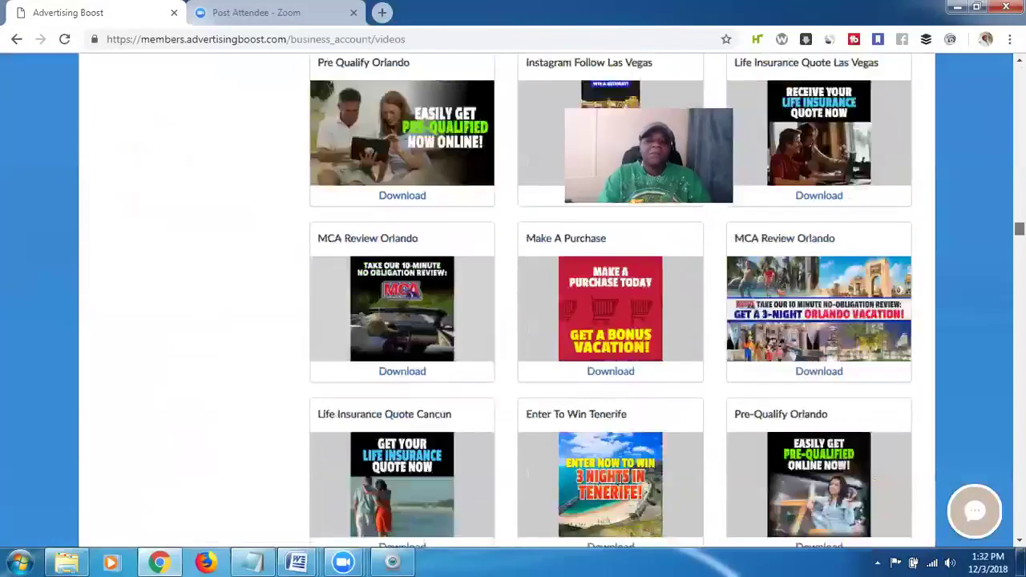
scroll(609, 321, "up", 10)
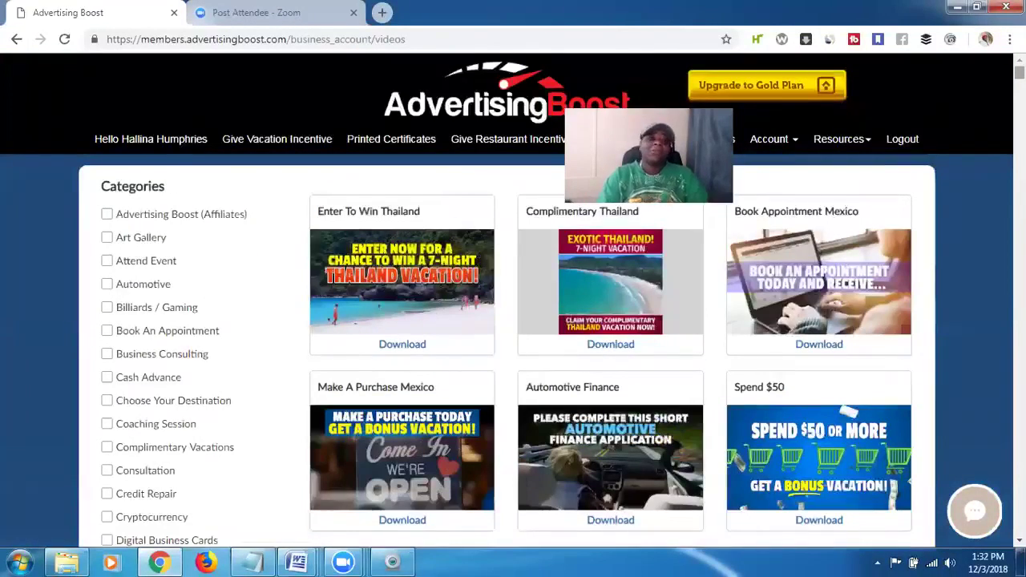
Step: Open the Wordpress Funnels resource, look over its done-for-you responsive sites, and close it again
right_click(864, 141)
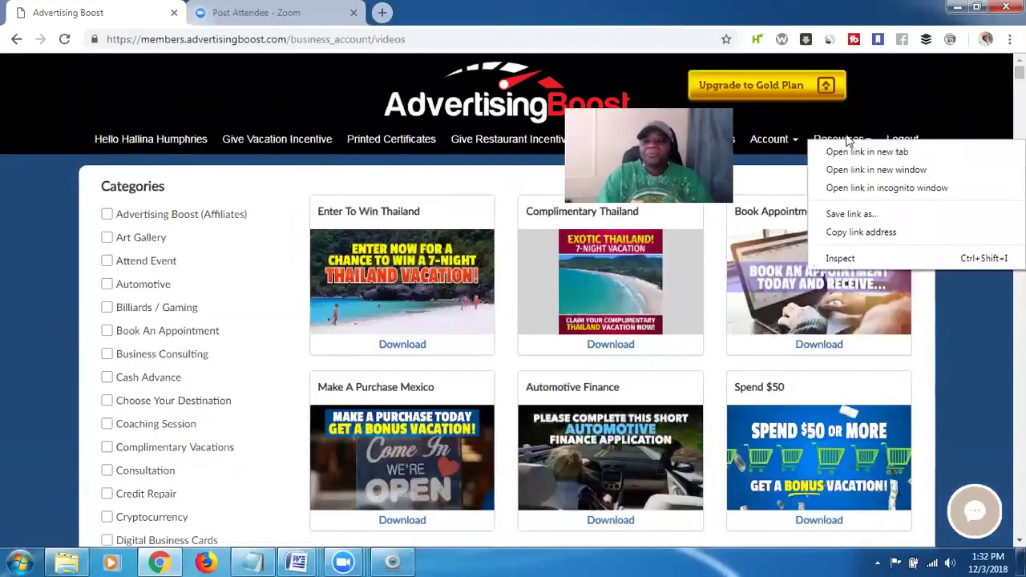
left_click(852, 141)
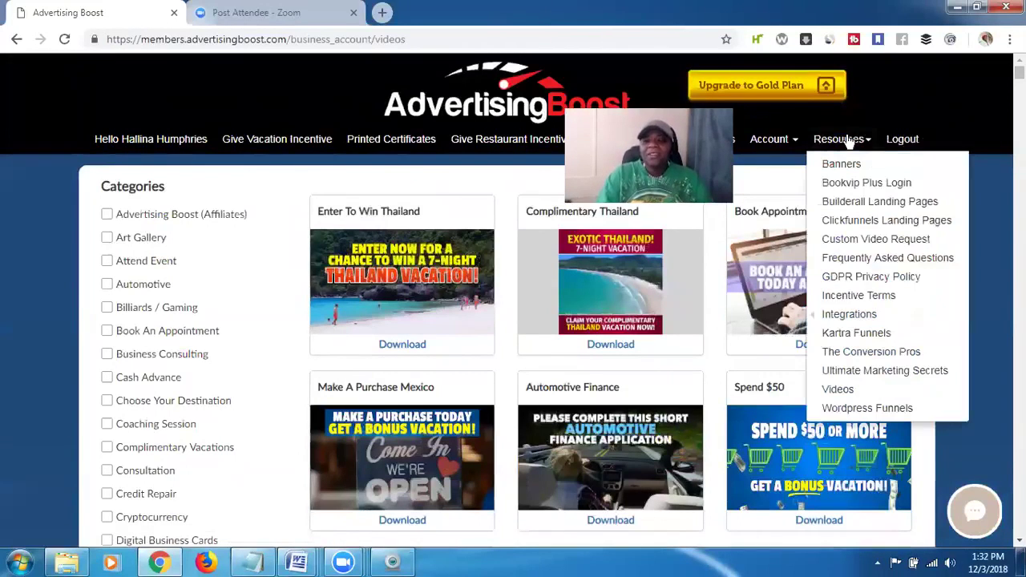
left_click(879, 417)
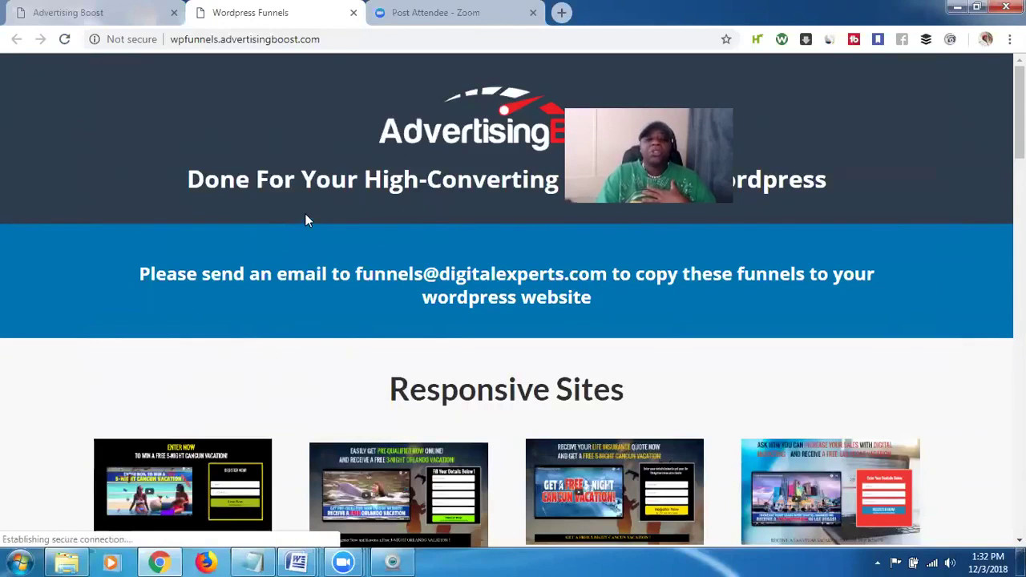
scroll(304, 213, "down", 3)
scroll(491, 67, "up", 4)
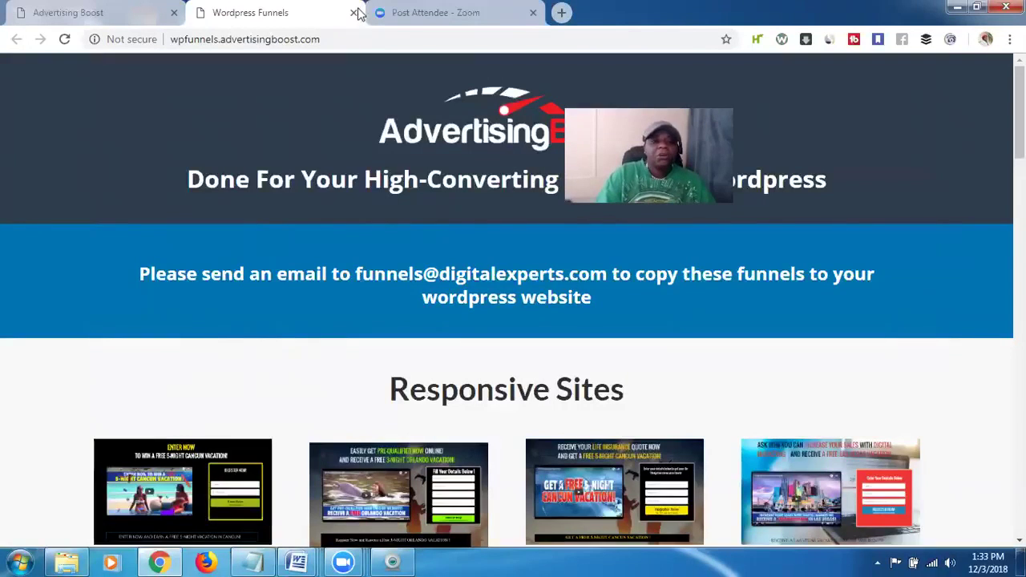
left_click(353, 13)
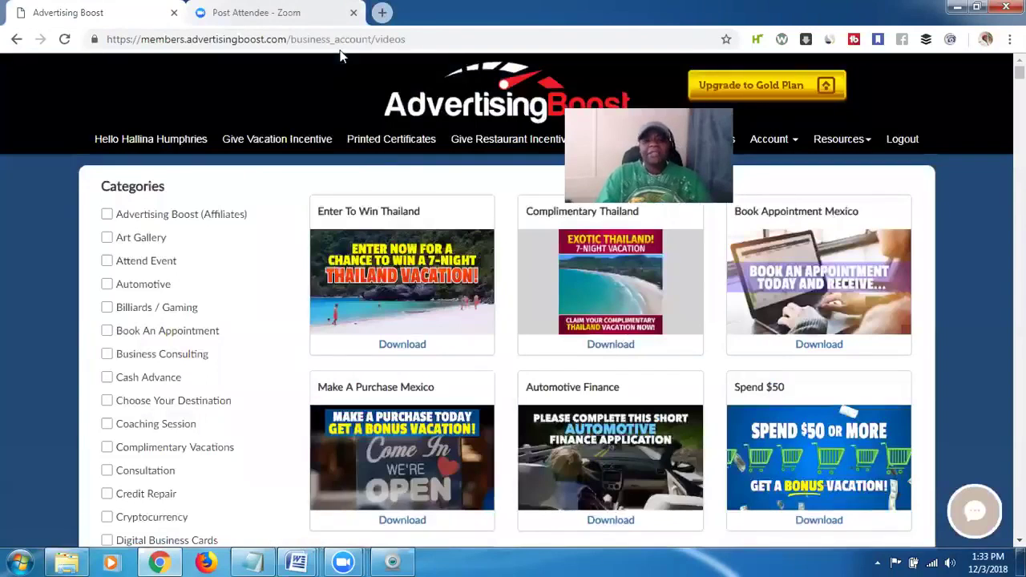